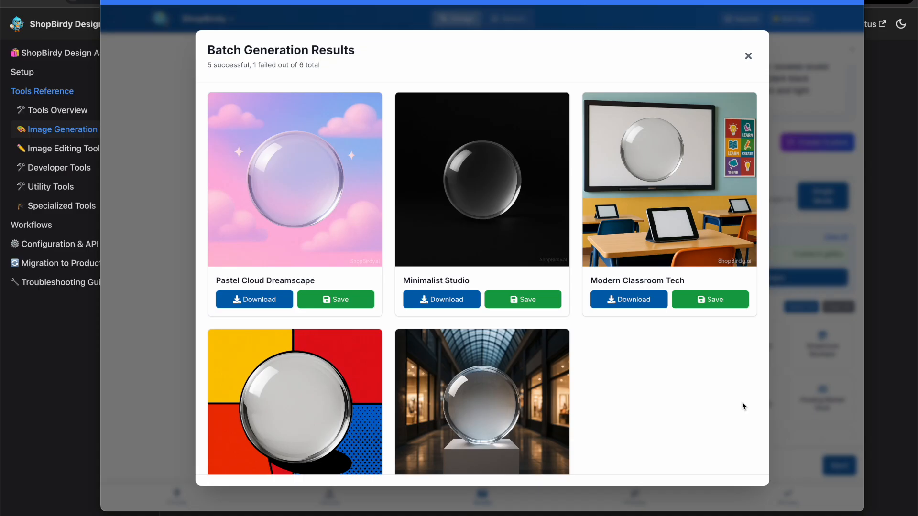
- Scroll through the batch generation results, then close the results dialog
{"action": "scroll", "coordinate": [744, 405], "scroll_direction": "down", "scroll_amount": 3}
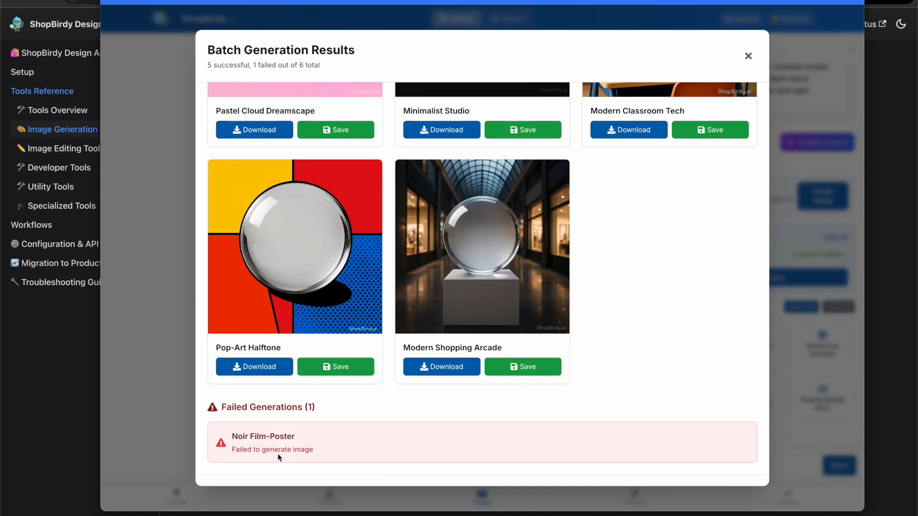
{"action": "scroll", "coordinate": [647, 425], "scroll_direction": "up", "scroll_amount": 1}
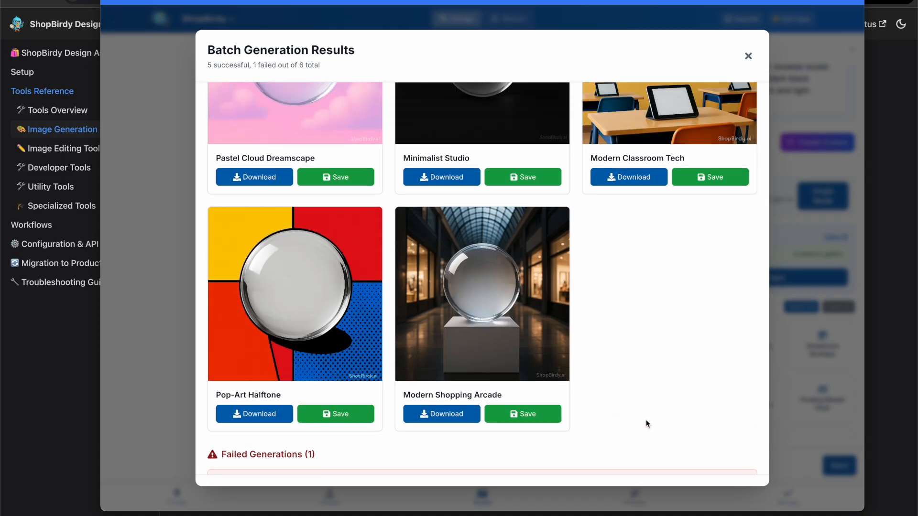
{"action": "scroll", "coordinate": [647, 424], "scroll_direction": "down", "scroll_amount": 1}
{"action": "scroll", "coordinate": [647, 425], "scroll_direction": "up", "scroll_amount": 1}
{"action": "scroll", "coordinate": [647, 424], "scroll_direction": "up", "scroll_amount": 1}
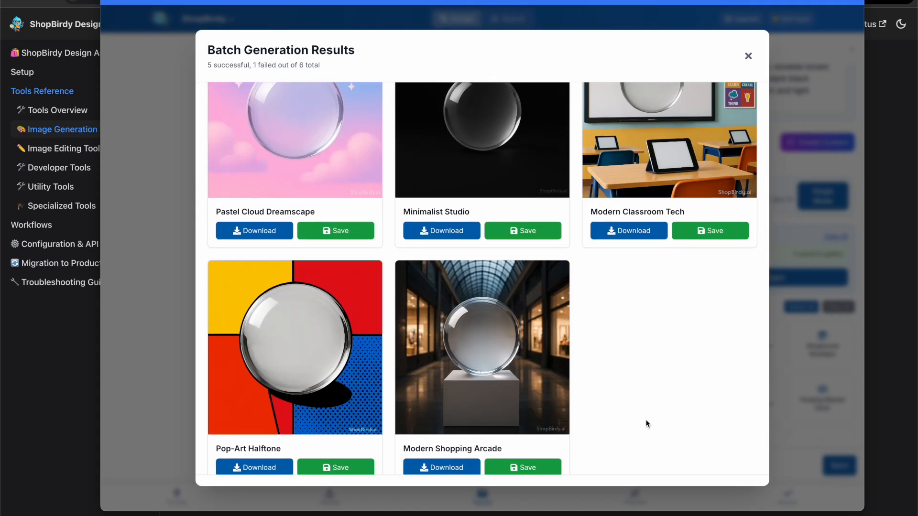
{"action": "scroll", "coordinate": [647, 424], "scroll_direction": "down", "scroll_amount": 1}
{"action": "scroll", "coordinate": [647, 425], "scroll_direction": "up", "scroll_amount": 2}
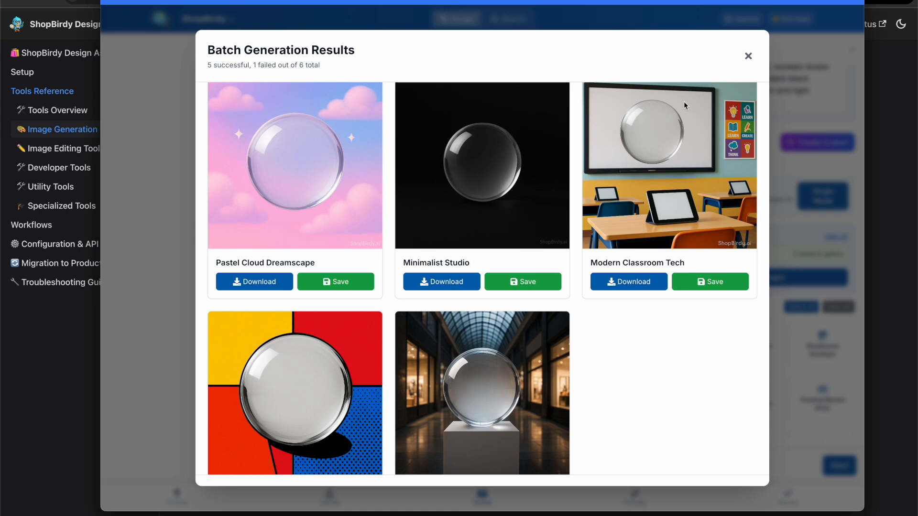
{"action": "left_click", "coordinate": [841, 28]}
{"action": "left_click", "coordinate": [748, 56]}
- Open the Upload step and remove the existing inspiration image from the mood board
{"action": "scroll", "coordinate": [711, 193], "scroll_direction": "up", "scroll_amount": 3}
{"action": "left_click", "coordinate": [683, 98]}
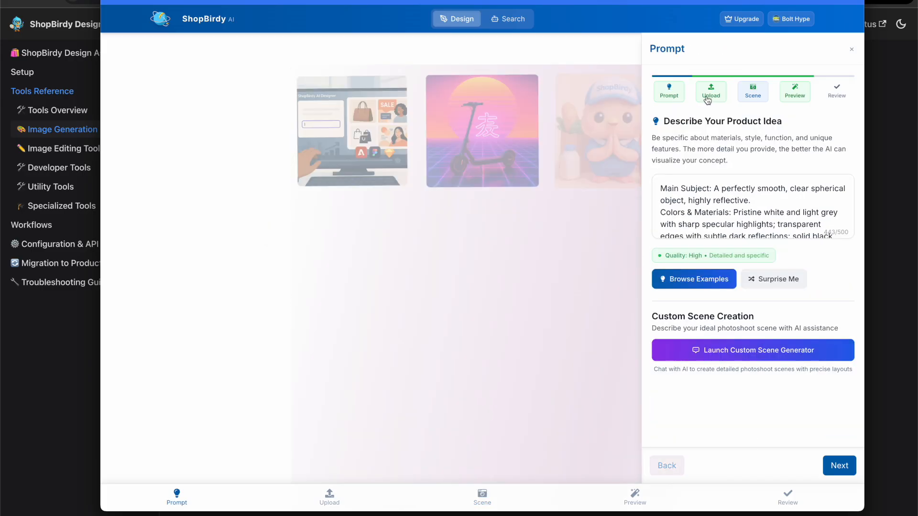
{"action": "left_click", "coordinate": [709, 99]}
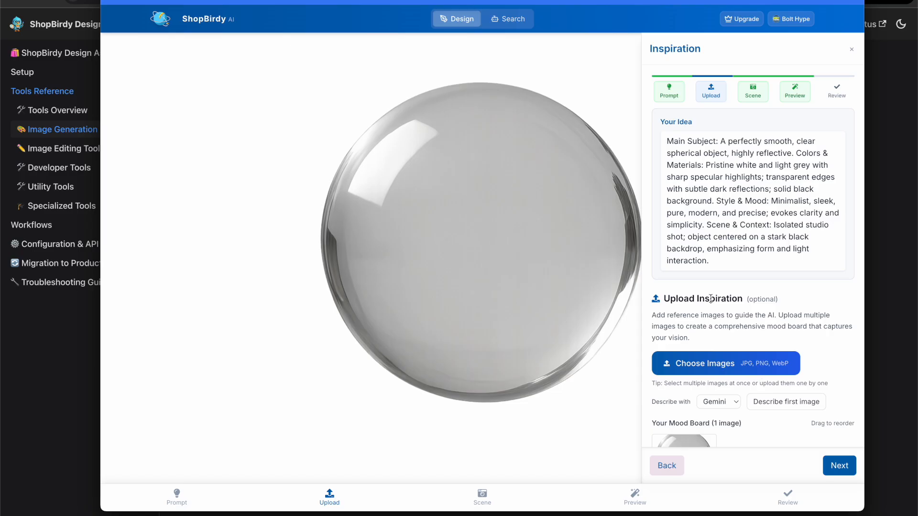
{"action": "left_click", "coordinate": [714, 438]}
{"action": "double_click", "coordinate": [730, 249]}
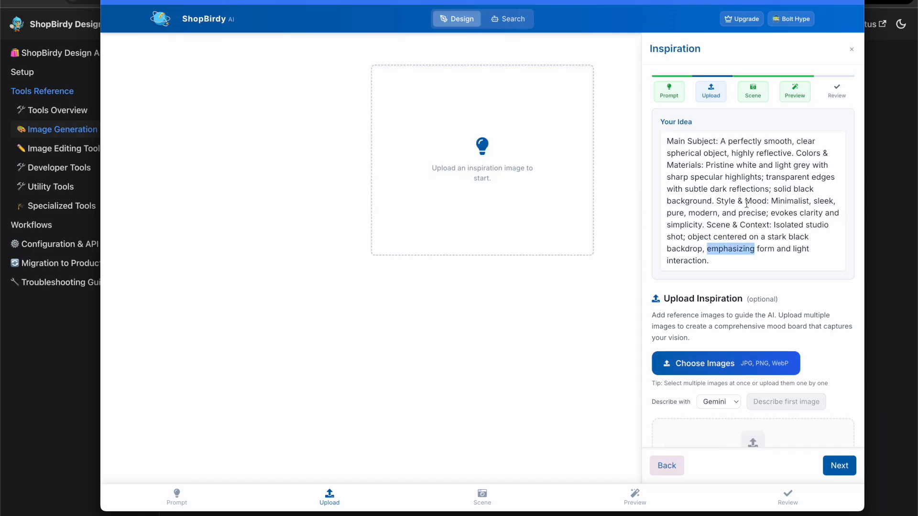
- Upload the backpack image shopbirdy-ai-product-design-1754977545272.png from Downloads as an inspiration image
{"action": "left_click", "coordinate": [705, 362]}
{"action": "left_click", "coordinate": [445, 187]}
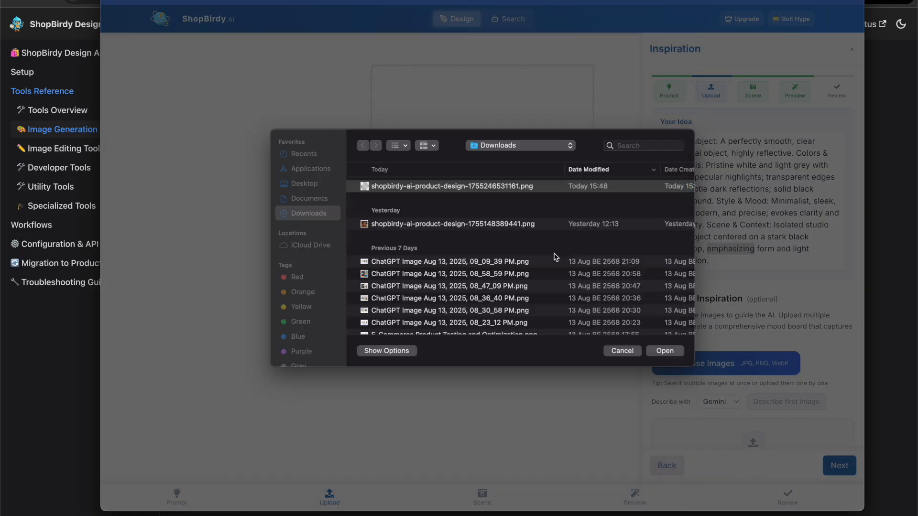
{"action": "scroll", "coordinate": [635, 336], "scroll_direction": "down", "scroll_amount": 5}
{"action": "left_click", "coordinate": [477, 278]}
{"action": "key", "text": "space"}
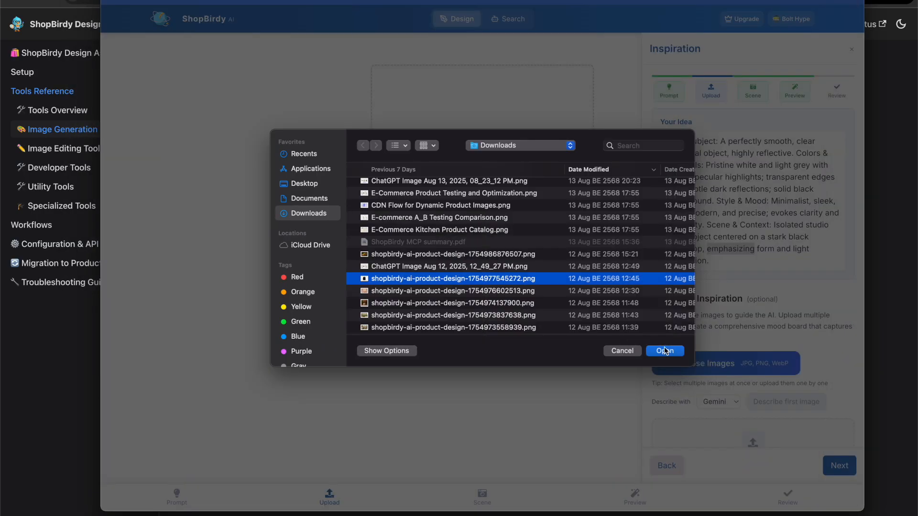
{"action": "left_click", "coordinate": [665, 350]}
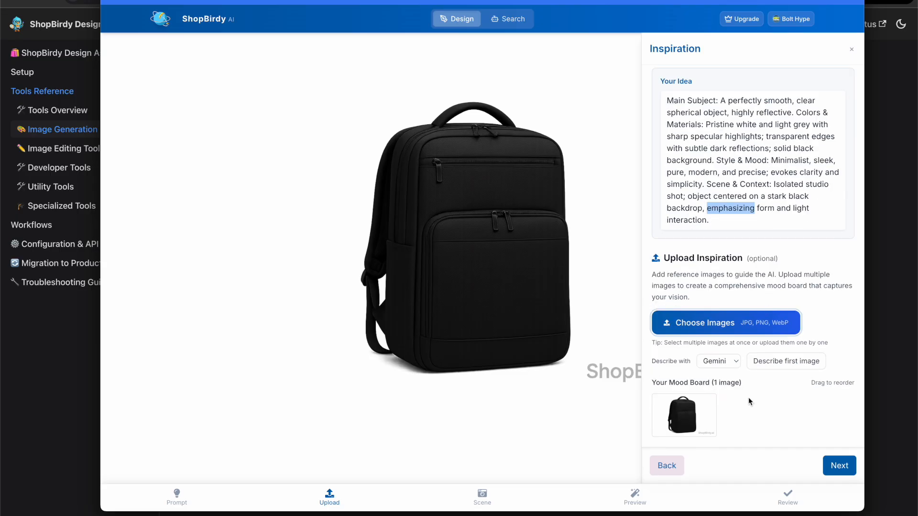
- Describe the backpack image with Gemini and use the AI description as the product prompt
{"action": "left_click", "coordinate": [779, 362]}
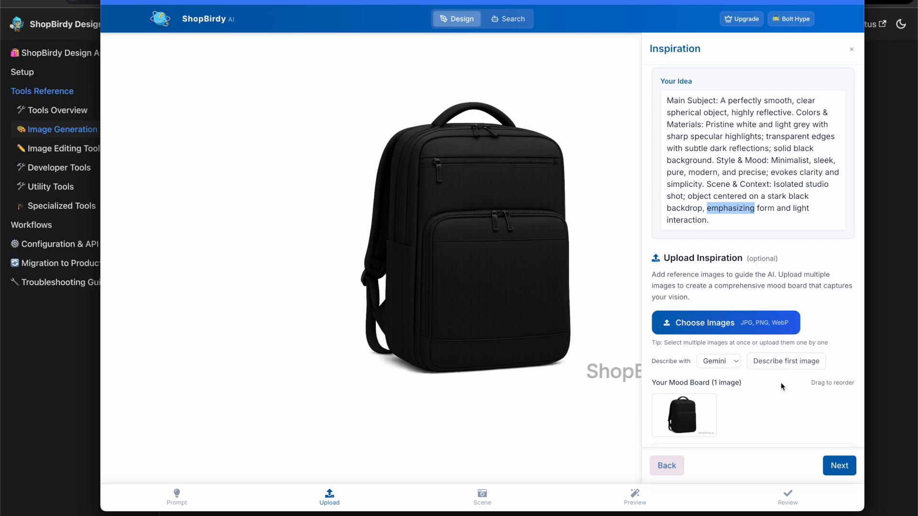
{"action": "scroll", "coordinate": [774, 382], "scroll_direction": "down", "scroll_amount": 3}
{"action": "left_click", "coordinate": [804, 325]}
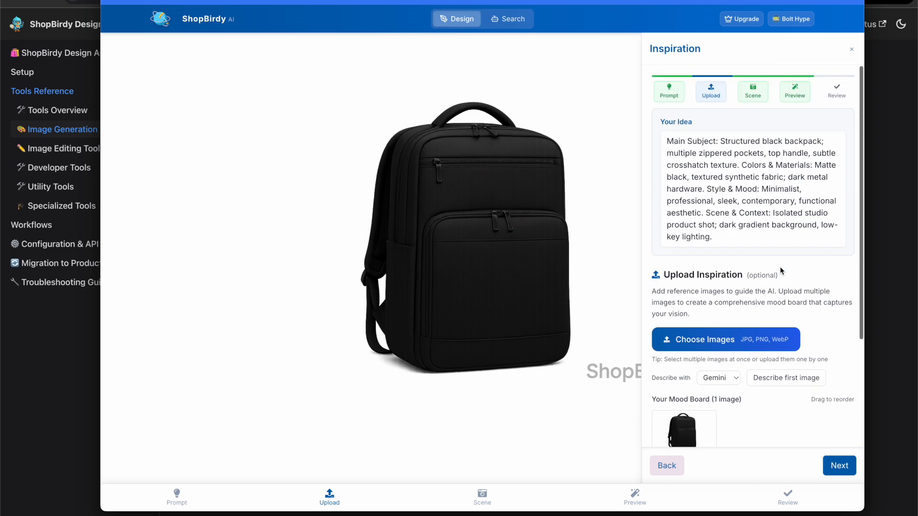
{"action": "scroll", "coordinate": [755, 275], "scroll_direction": "down", "scroll_amount": 2}
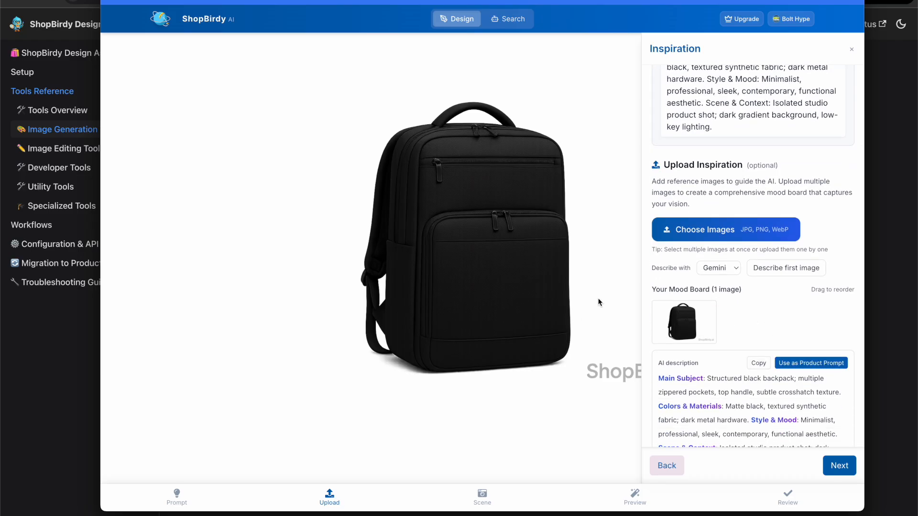
{"action": "scroll", "coordinate": [736, 367], "scroll_direction": "down", "scroll_amount": 1}
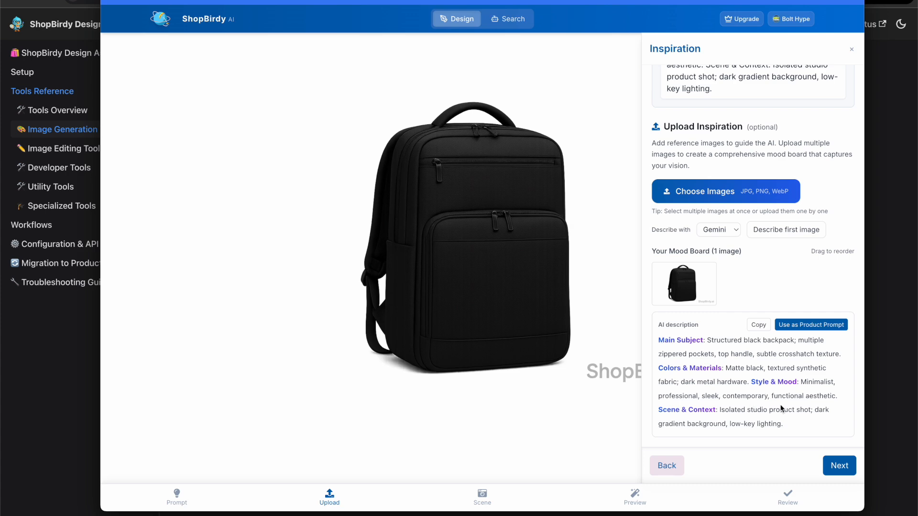
{"action": "scroll", "coordinate": [778, 335], "scroll_direction": "up", "scroll_amount": 4}
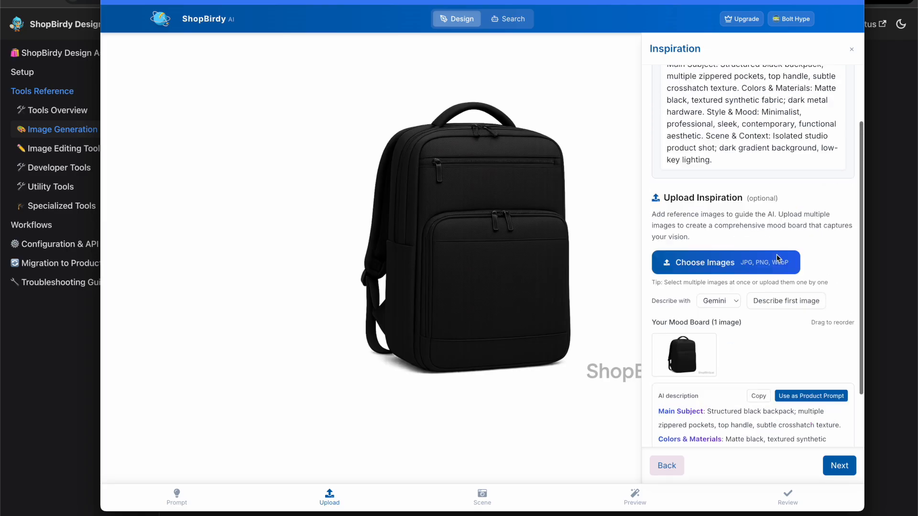
- Add the sphere image shopbirdy-ai-product-design-1755246531161.png to the mood board and remove the backpack image
{"action": "left_click", "coordinate": [679, 336]}
{"action": "left_click", "coordinate": [437, 185]}
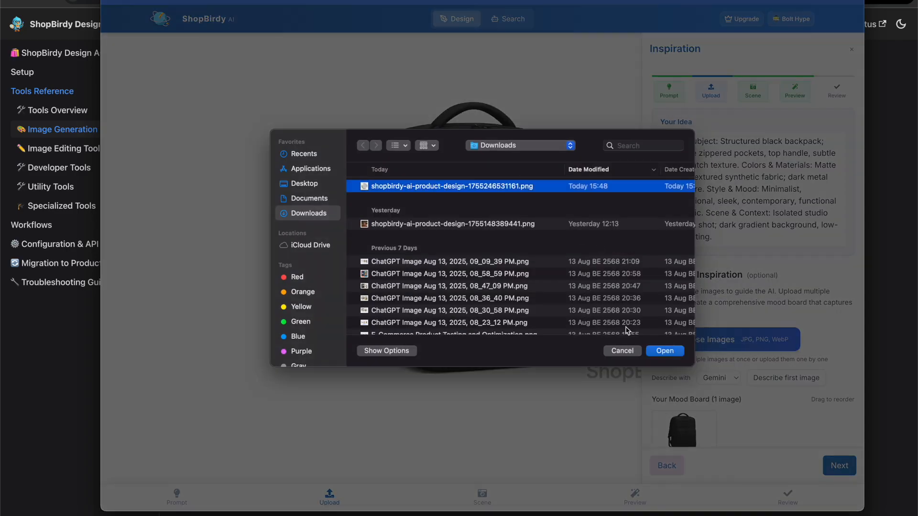
{"action": "left_click", "coordinate": [722, 350]}
{"action": "scroll", "coordinate": [817, 269], "scroll_direction": "down", "scroll_amount": 3}
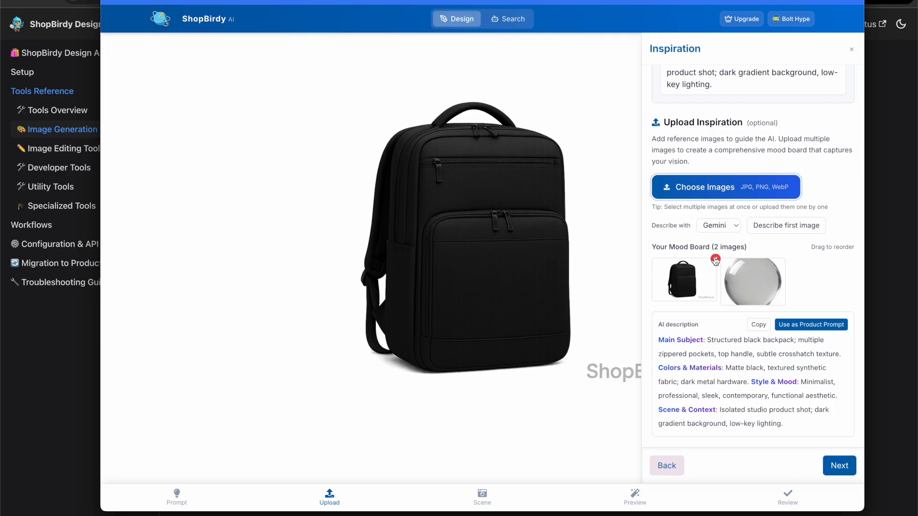
{"action": "left_click", "coordinate": [715, 262]}
- Describe the sphere image with Gemini and use its description as the product prompt
{"action": "left_click", "coordinate": [783, 228]}
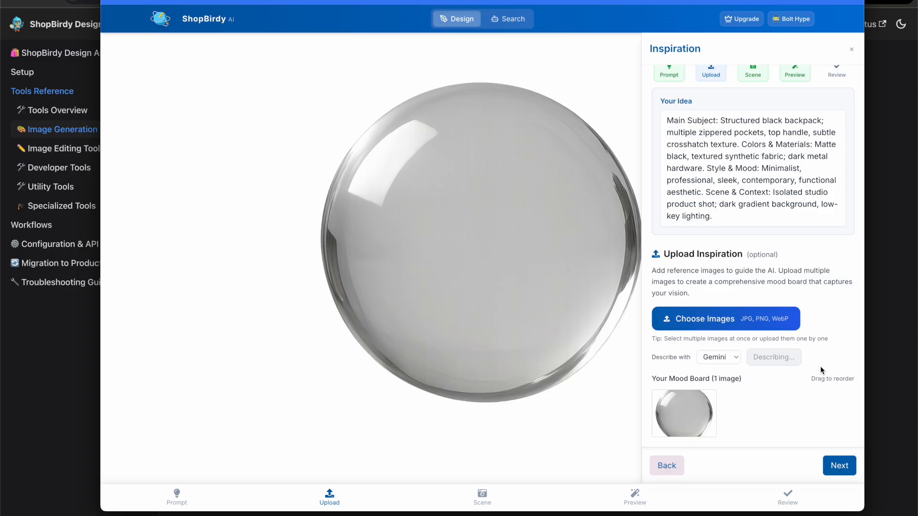
{"action": "left_click", "coordinate": [776, 264]}
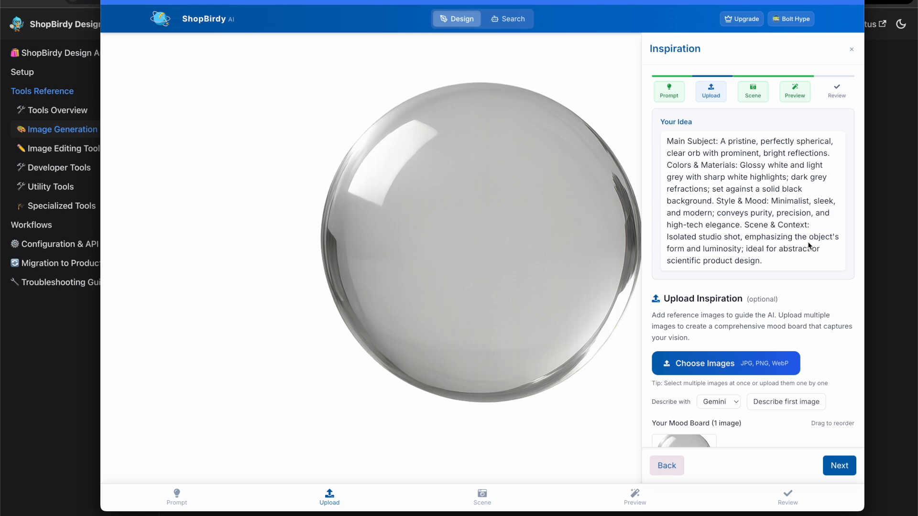
- In the Prompt step, change the background phrase to "set against a transparent background"
{"action": "left_click", "coordinate": [669, 90]}
{"action": "scroll", "coordinate": [712, 201], "scroll_direction": "down", "scroll_amount": 2}
{"action": "double_click", "coordinate": [711, 208]}
{"action": "left_click", "coordinate": [799, 209], "text": "shift"}
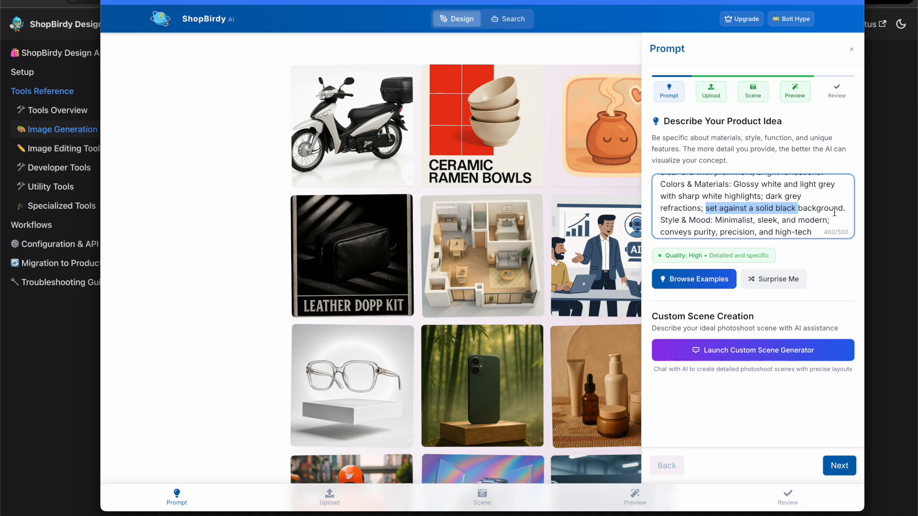
{"action": "type", "text": "trap"}
{"action": "key", "text": "BackSpace"}
{"action": "type", "text": "nsparent"}
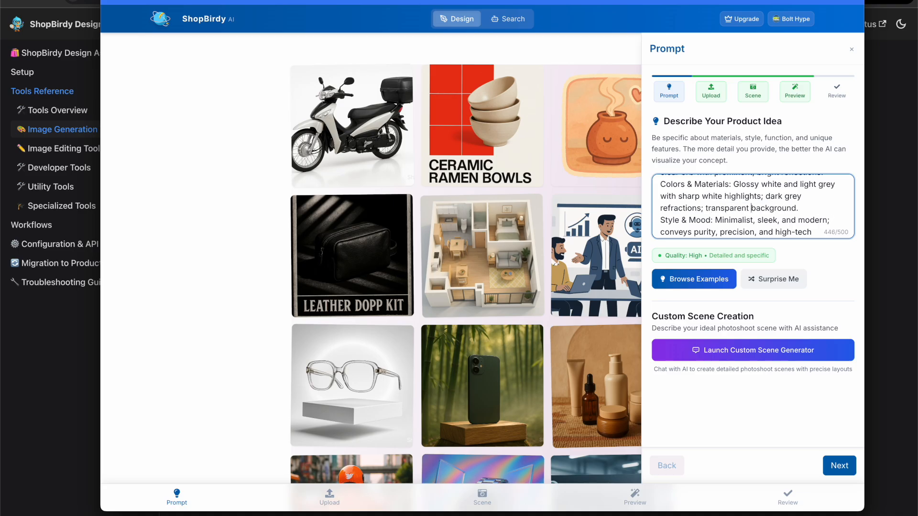
{"action": "key", "text": "alt+Left"}
{"action": "type", "text": "set against a"}
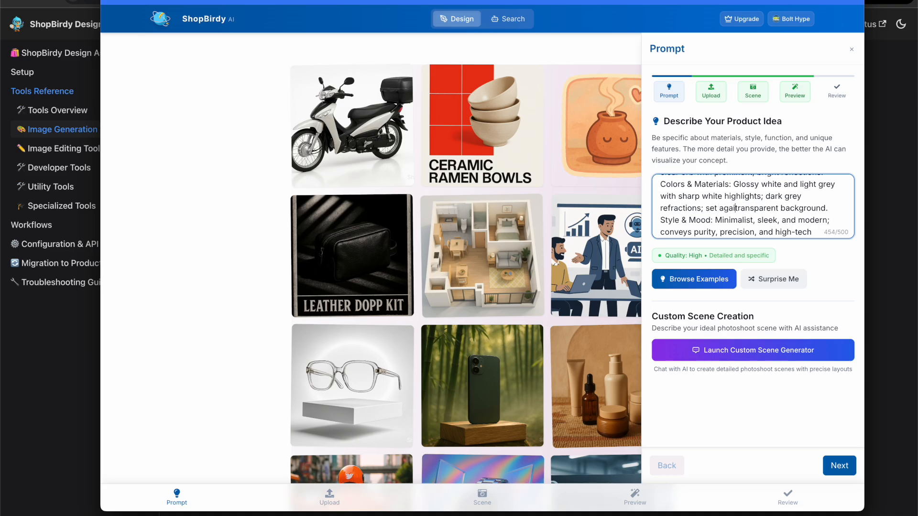
- Delete the Scene & Context paragraph from the product prompt
{"action": "scroll", "coordinate": [756, 200], "scroll_direction": "down", "scroll_amount": 3}
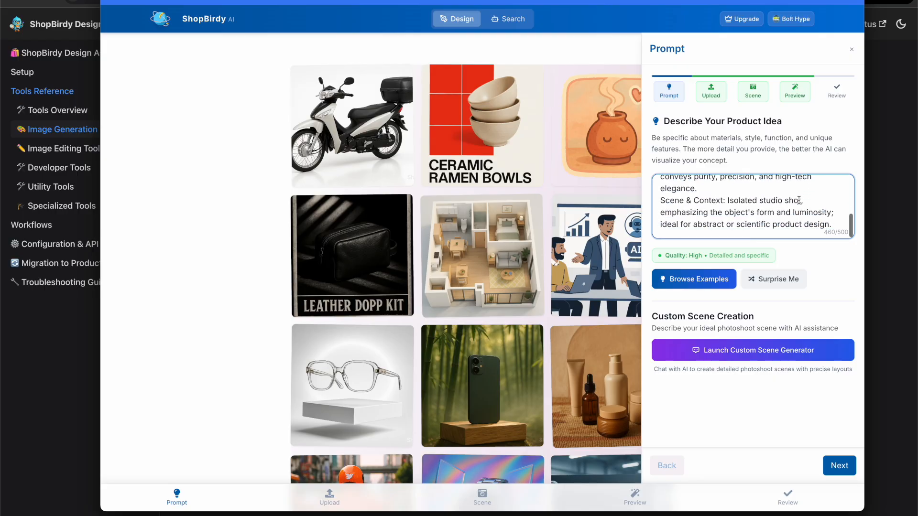
{"action": "triple_click", "coordinate": [757, 199]}
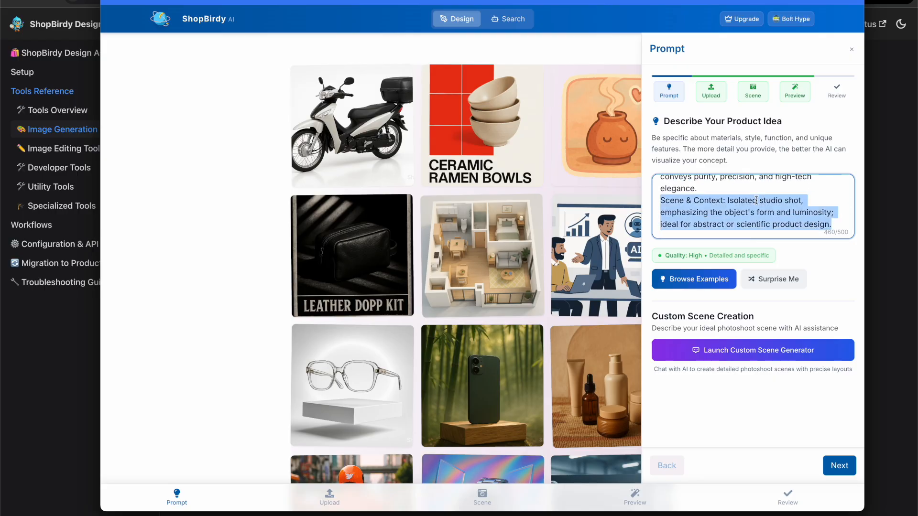
{"action": "key", "text": "BackSpace"}
{"action": "key", "text": "BackSpace"}
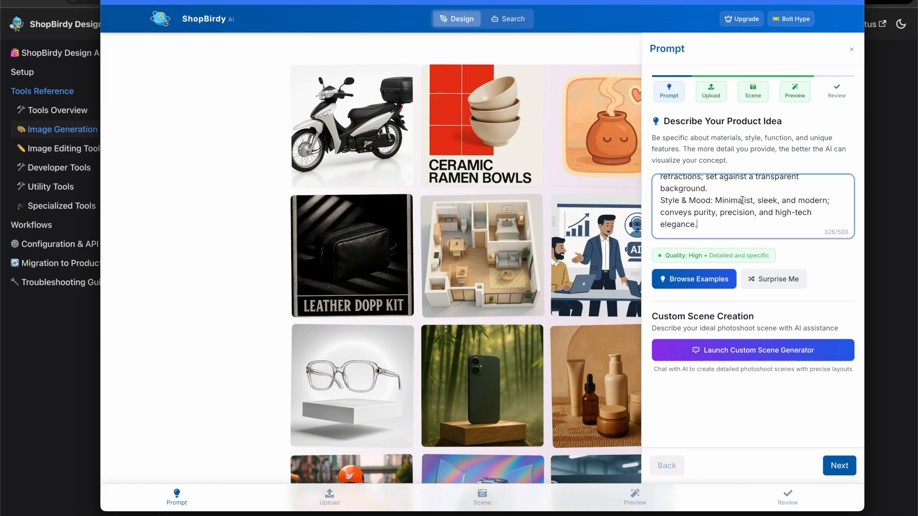
- In the Scene step, let AI Suggest Scenes pick six scene templates in batch mode
{"action": "left_click", "coordinate": [753, 91]}
{"action": "scroll", "coordinate": [762, 216], "scroll_direction": "down", "scroll_amount": 2}
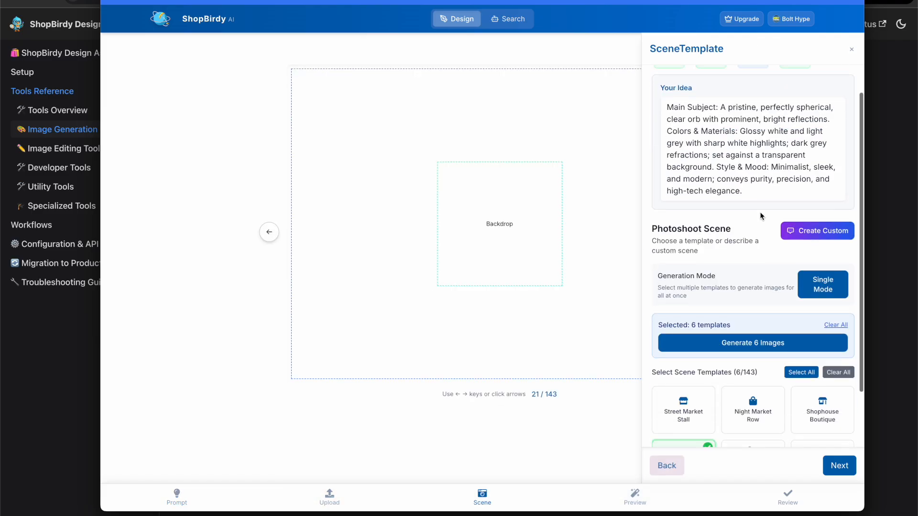
{"action": "left_click", "coordinate": [810, 243]}
{"action": "scroll", "coordinate": [770, 263], "scroll_direction": "down", "scroll_amount": 1}
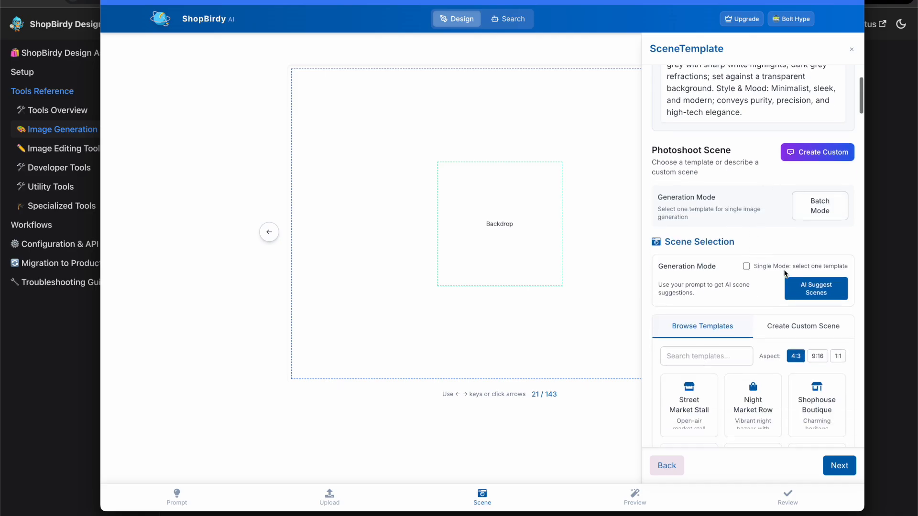
{"action": "left_click", "coordinate": [805, 288]}
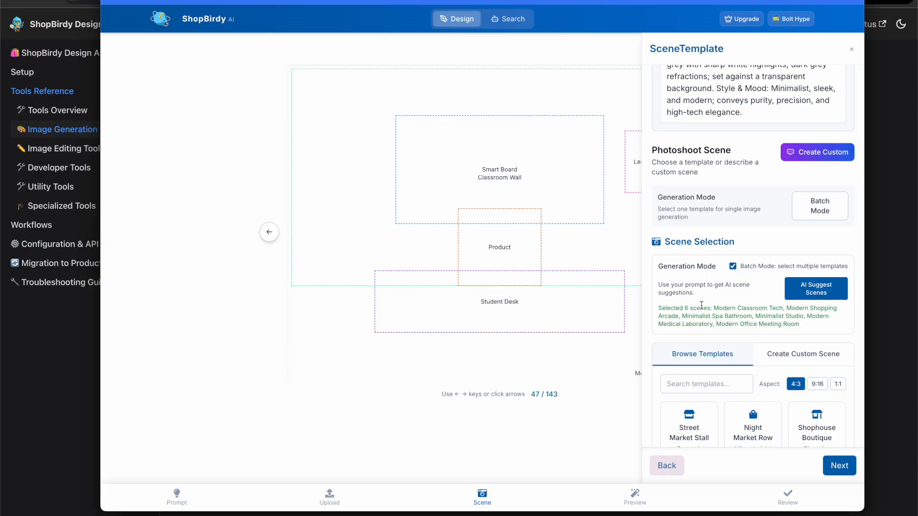
{"action": "left_click", "coordinate": [817, 216]}
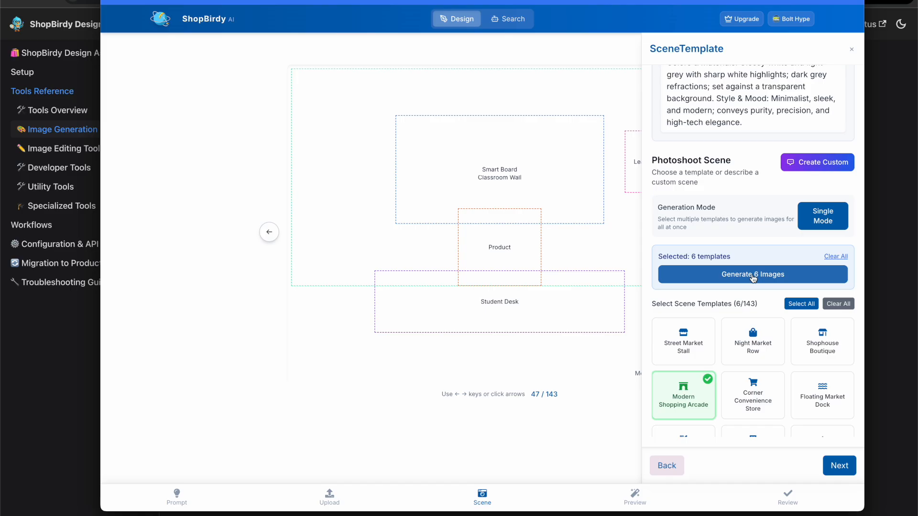
- Generate 6 images from the selected scene templates
{"action": "left_click", "coordinate": [753, 275]}
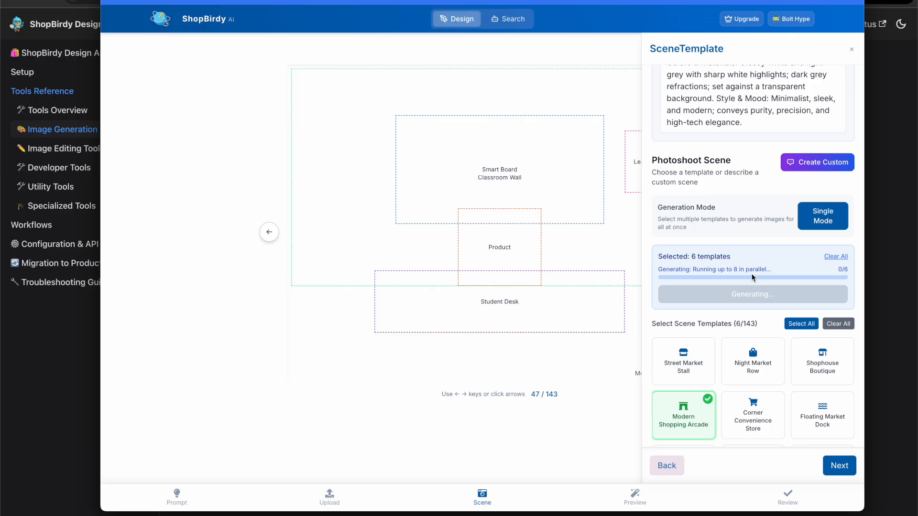
{"action": "scroll", "coordinate": [799, 393], "scroll_direction": "down", "scroll_amount": 1}
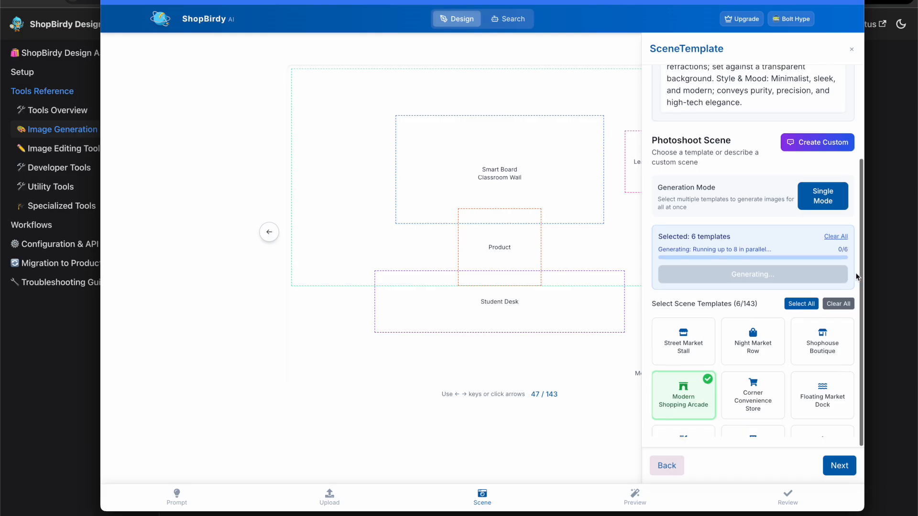
{"action": "scroll", "coordinate": [798, 394], "scroll_direction": "down", "scroll_amount": 10}
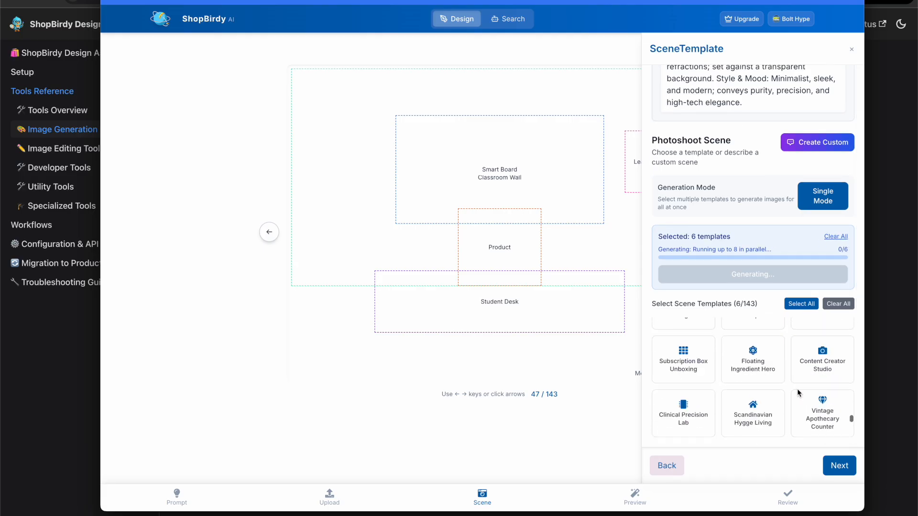
{"action": "scroll", "coordinate": [799, 394], "scroll_direction": "up", "scroll_amount": 5}
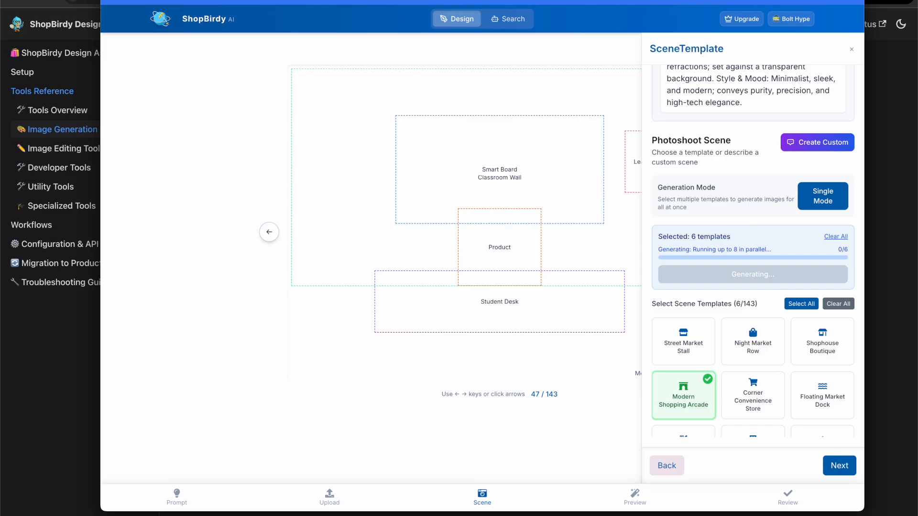
- Switch to the ShopBirdy AI tab through the address bar search "shop" and scroll down its page
{"action": "left_click", "coordinate": [573, 1]}
{"action": "left_click", "coordinate": [573, 0]}
{"action": "type", "text": "shop"}
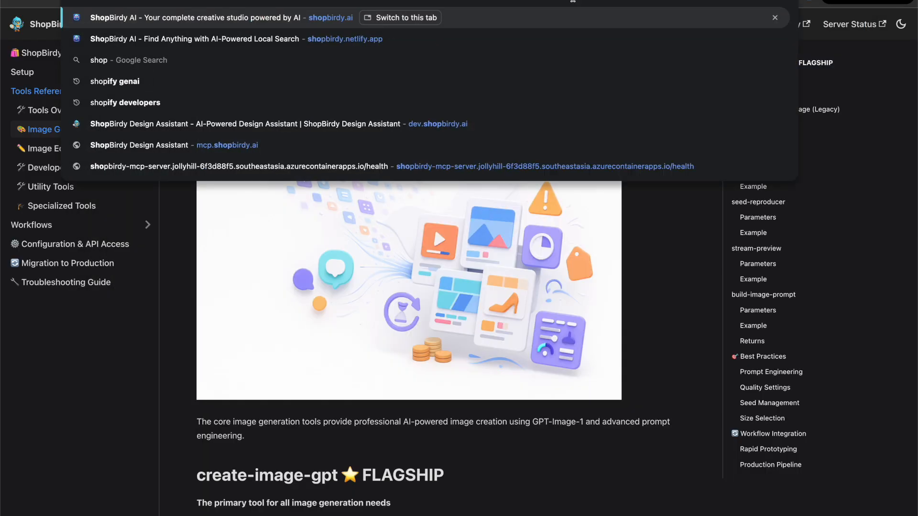
{"action": "key", "text": "Return"}
{"action": "scroll", "coordinate": [670, 115], "scroll_direction": "down", "scroll_amount": 20}
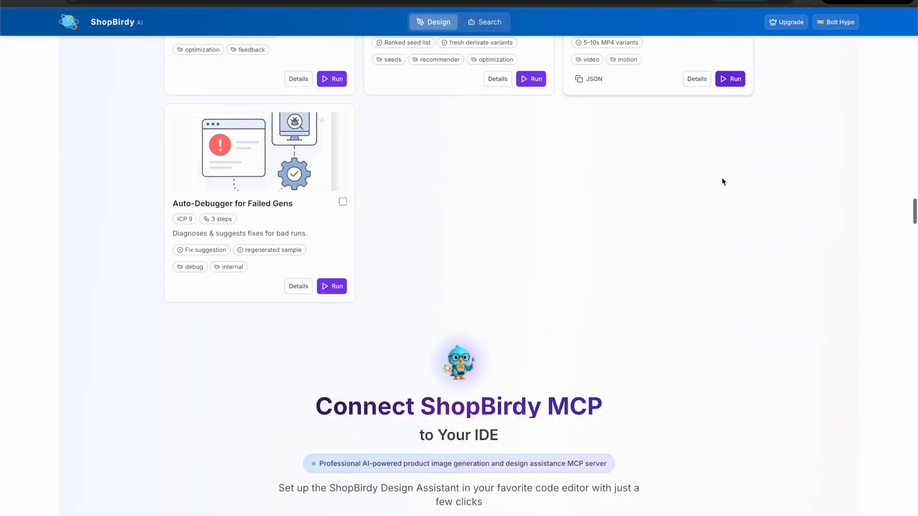
- Ask the pricing sales assistant "I have a max budget of $1000 USD what do you recommend?"
{"action": "scroll", "coordinate": [723, 182], "scroll_direction": "down", "scroll_amount": 3}
{"action": "scroll", "coordinate": [723, 182], "scroll_direction": "down", "scroll_amount": 20}
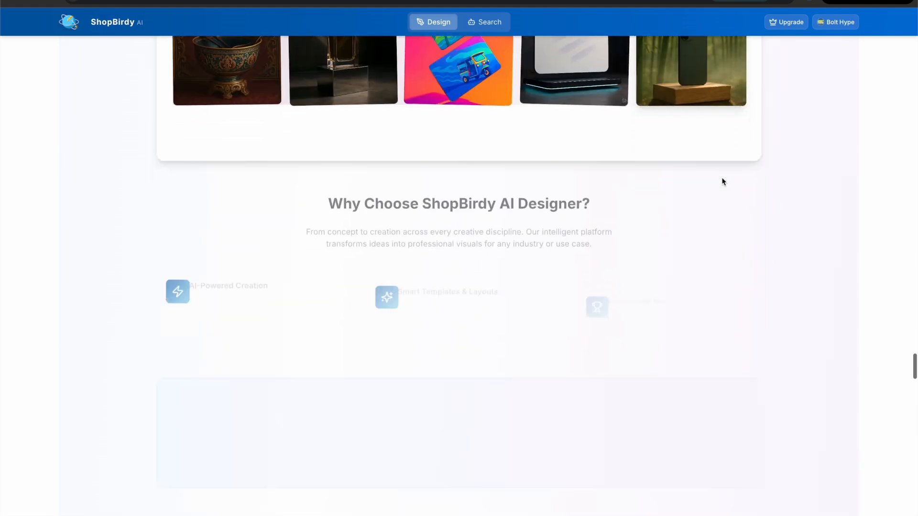
{"action": "left_click", "coordinate": [467, 254]}
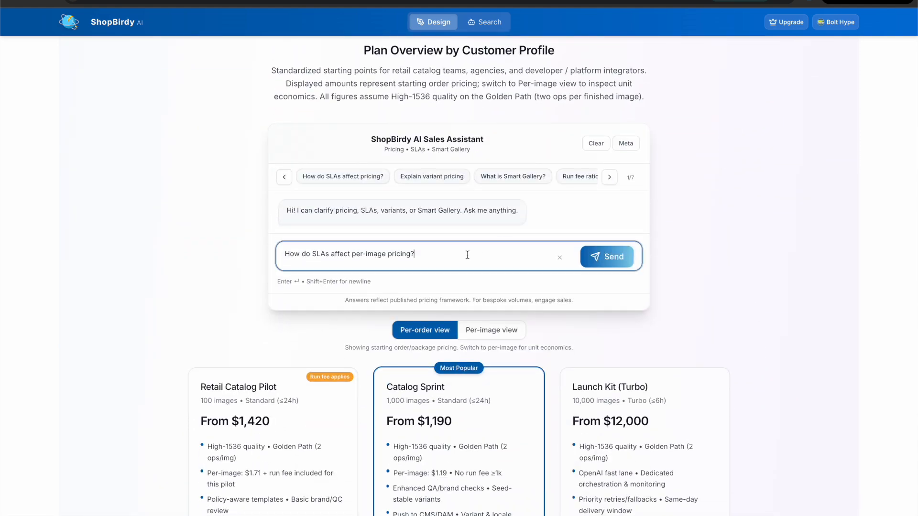
{"action": "triple_click", "coordinate": [461, 256]}
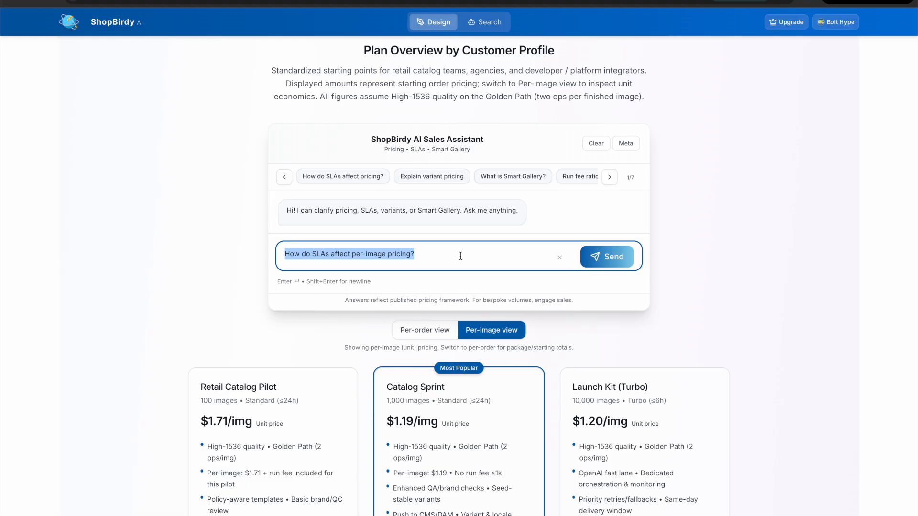
{"action": "type", "text": "I have a max bd"}
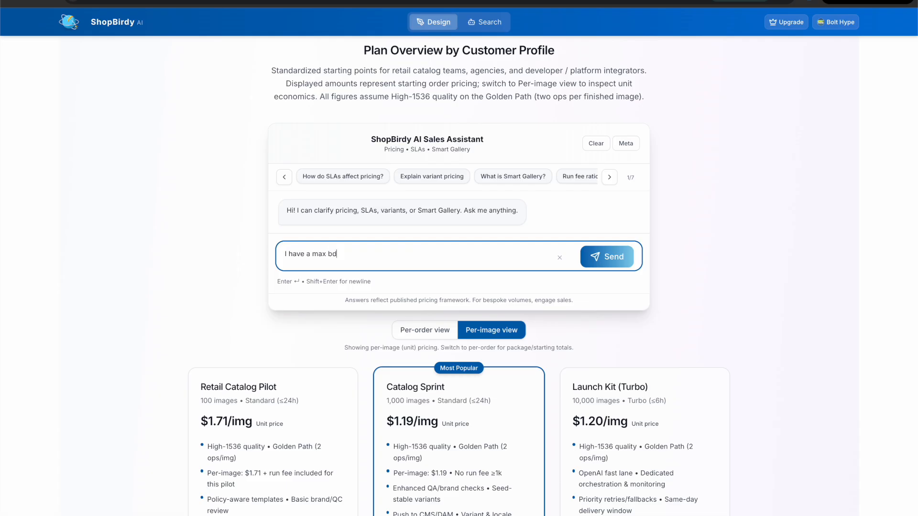
{"action": "key", "text": "BackSpace"}
{"action": "type", "text": "udget of $1000 USD what do you r"}
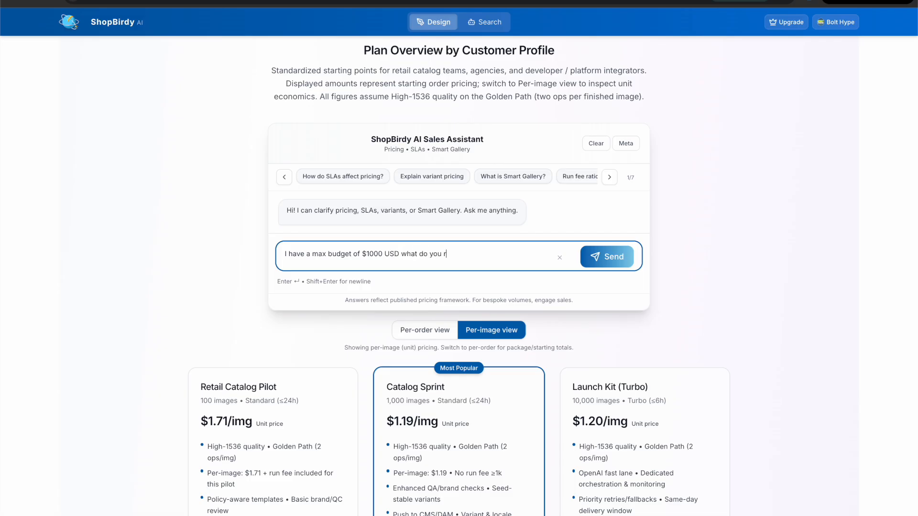
{"action": "type", "text": "ecommend?"}
{"action": "left_click", "coordinate": [600, 250]}
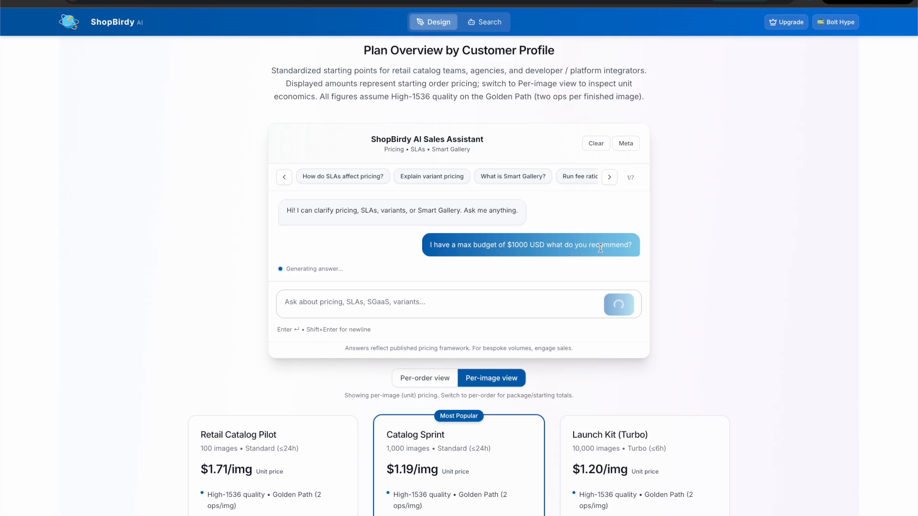
- Read the reply, then send the suggested question "Can you label products with a closed taxonomy we provide?" to the assistant
{"action": "scroll", "coordinate": [504, 238], "scroll_direction": "up", "scroll_amount": 2}
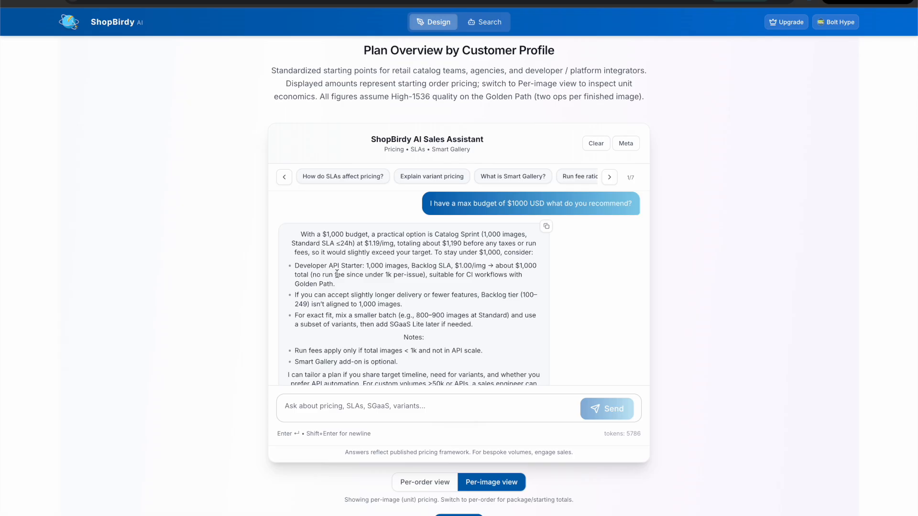
{"action": "scroll", "coordinate": [274, 329], "scroll_direction": "down", "scroll_amount": 1}
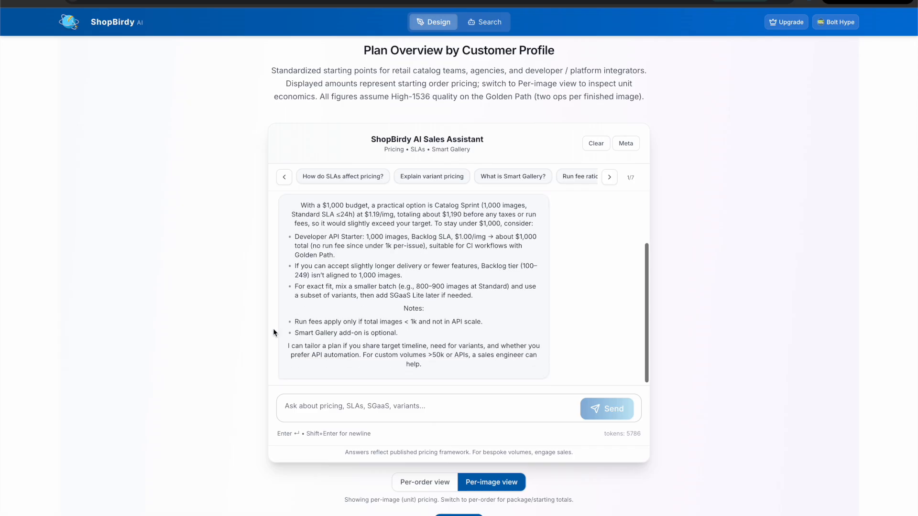
{"action": "left_click", "coordinate": [281, 179]}
{"action": "left_click", "coordinate": [285, 178]}
{"action": "left_click", "coordinate": [285, 178]}
{"action": "left_click", "coordinate": [286, 179]}
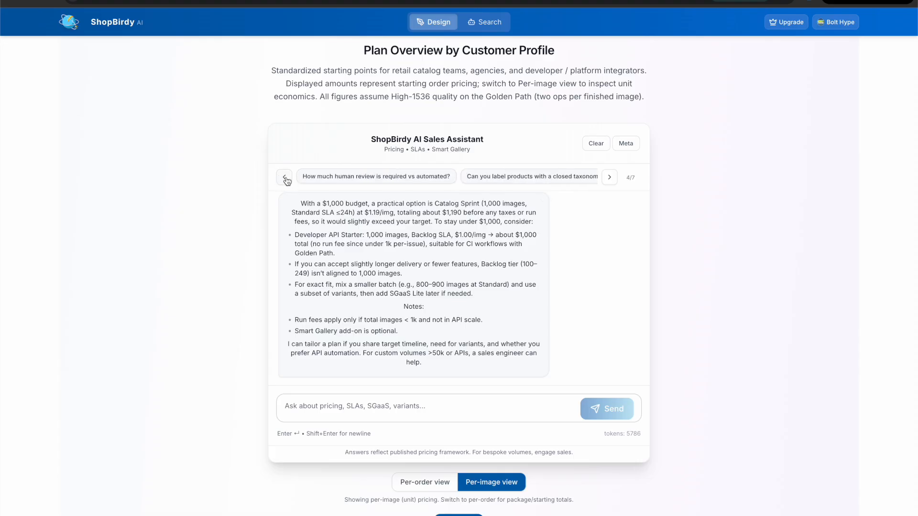
{"action": "left_click", "coordinate": [492, 178]}
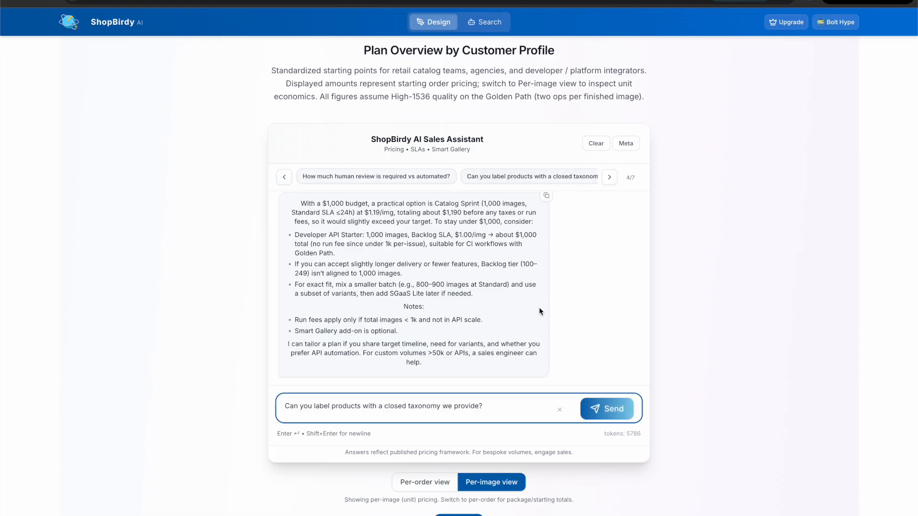
{"action": "left_click", "coordinate": [612, 409]}
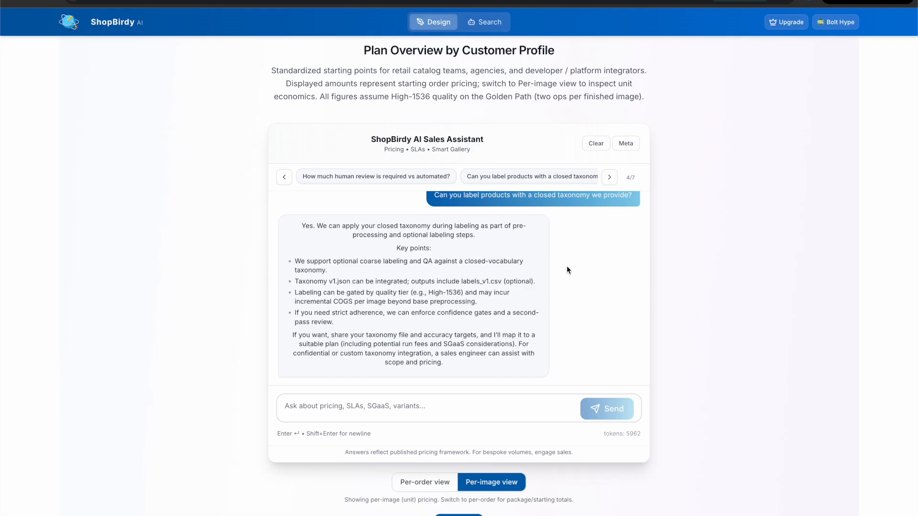
- Return to the Batch Generation Results and download the Minimalist Studio image
{"action": "key", "text": "super+Tab"}
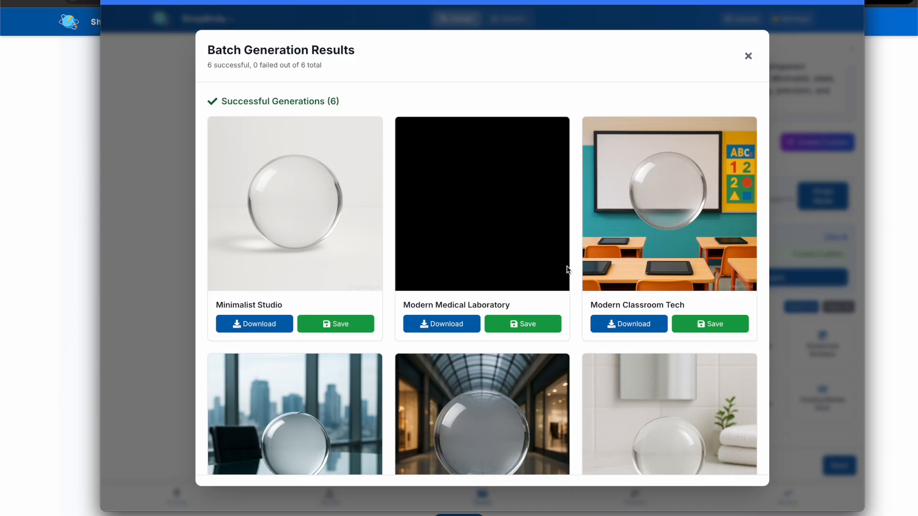
{"action": "scroll", "coordinate": [566, 270], "scroll_direction": "down", "scroll_amount": 3}
{"action": "scroll", "coordinate": [567, 270], "scroll_direction": "up", "scroll_amount": 3}
{"action": "scroll", "coordinate": [566, 270], "scroll_direction": "down", "scroll_amount": 3}
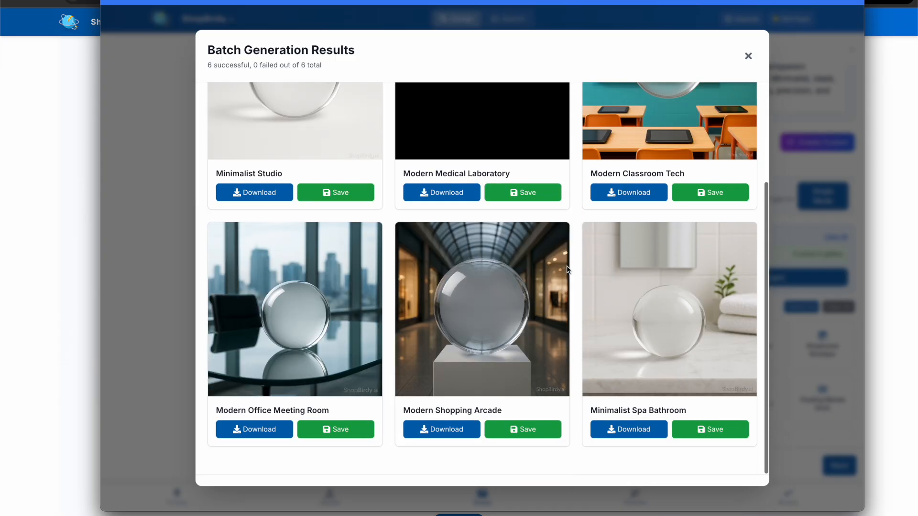
{"action": "scroll", "coordinate": [567, 271], "scroll_direction": "up", "scroll_amount": 3}
{"action": "scroll", "coordinate": [622, 253], "scroll_direction": "down", "scroll_amount": 2}
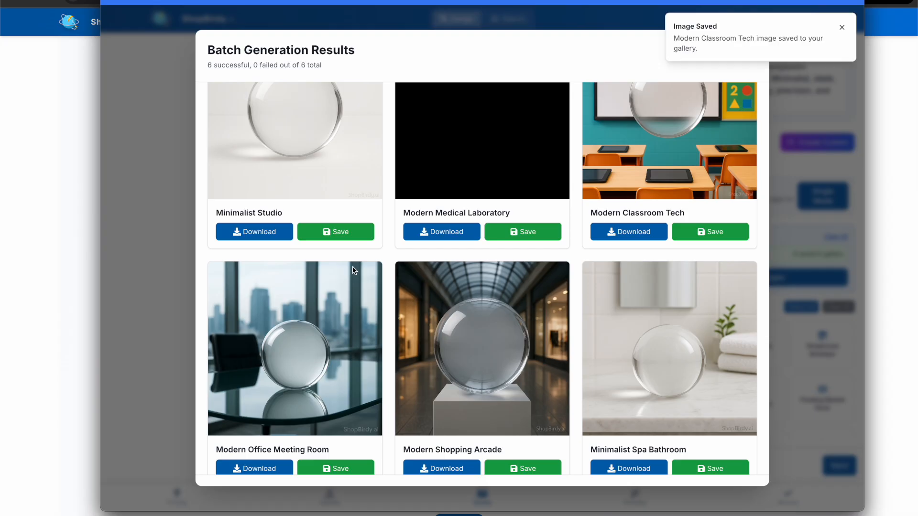
{"action": "left_click", "coordinate": [265, 238]}
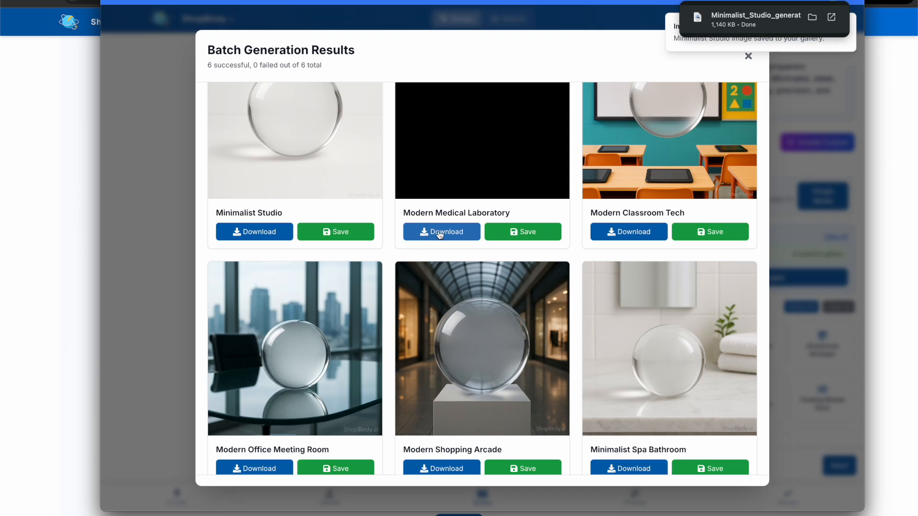
{"action": "scroll", "coordinate": [273, 369], "scroll_direction": "down", "scroll_amount": 1}
{"action": "left_click", "coordinate": [253, 432]}
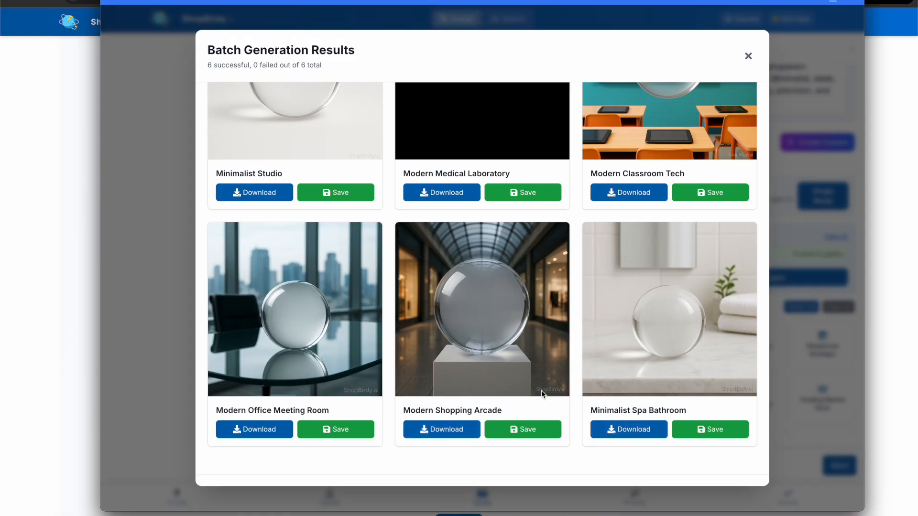
- Save the Minimalist Studio image to the gallery and close the Batch Generation Results dialog
{"action": "scroll", "coordinate": [529, 184], "scroll_direction": "up", "scroll_amount": 3}
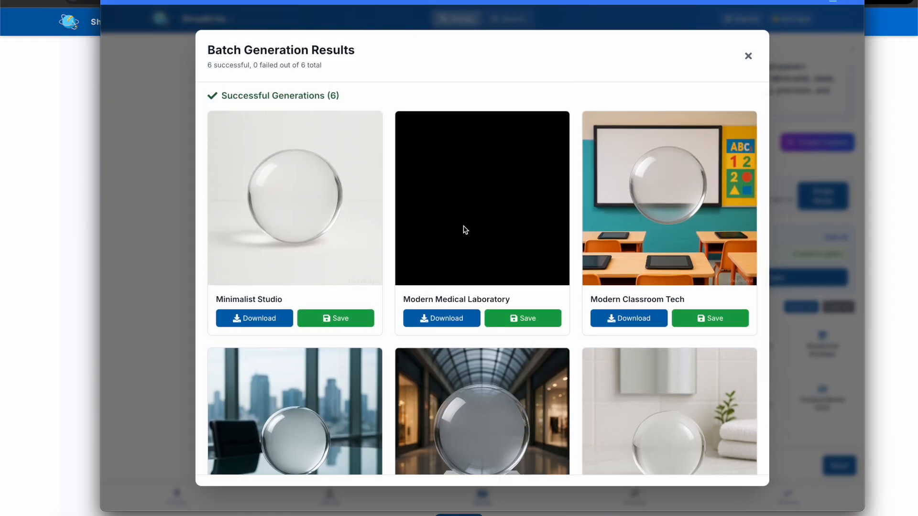
{"action": "scroll", "coordinate": [485, 202], "scroll_direction": "down", "scroll_amount": 3}
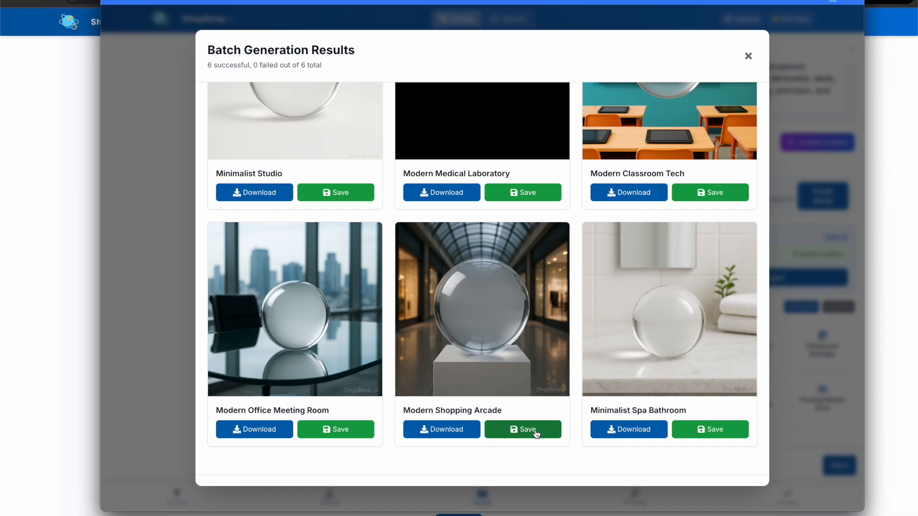
{"action": "left_click", "coordinate": [353, 198]}
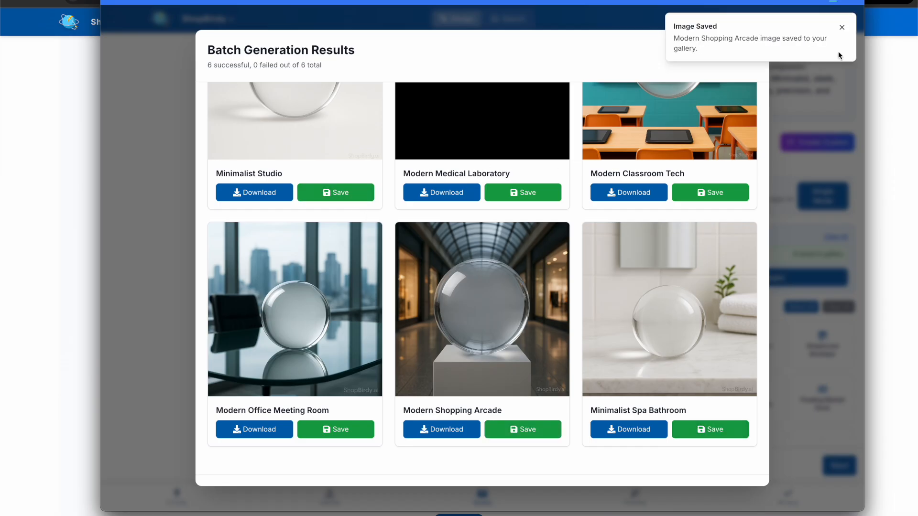
{"action": "left_click", "coordinate": [843, 33]}
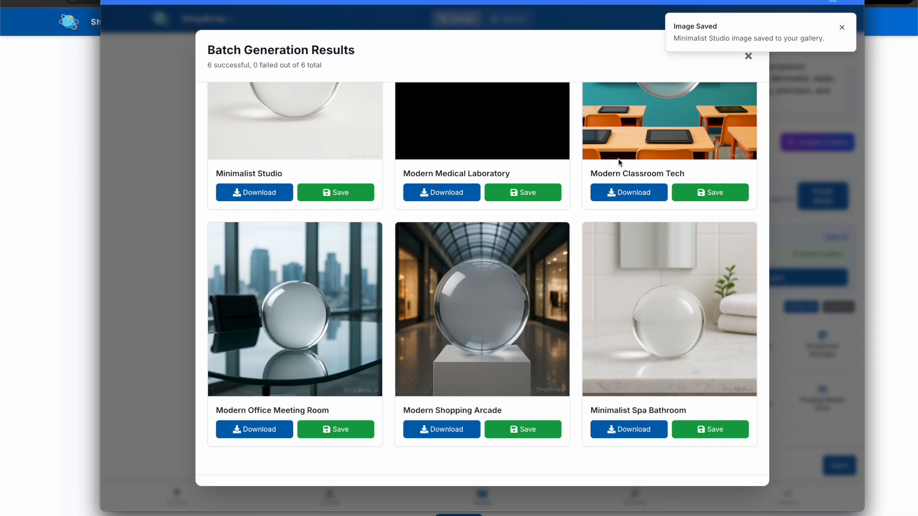
{"action": "left_click", "coordinate": [749, 58]}
{"action": "scroll", "coordinate": [727, 397], "scroll_direction": "down", "scroll_amount": 2}
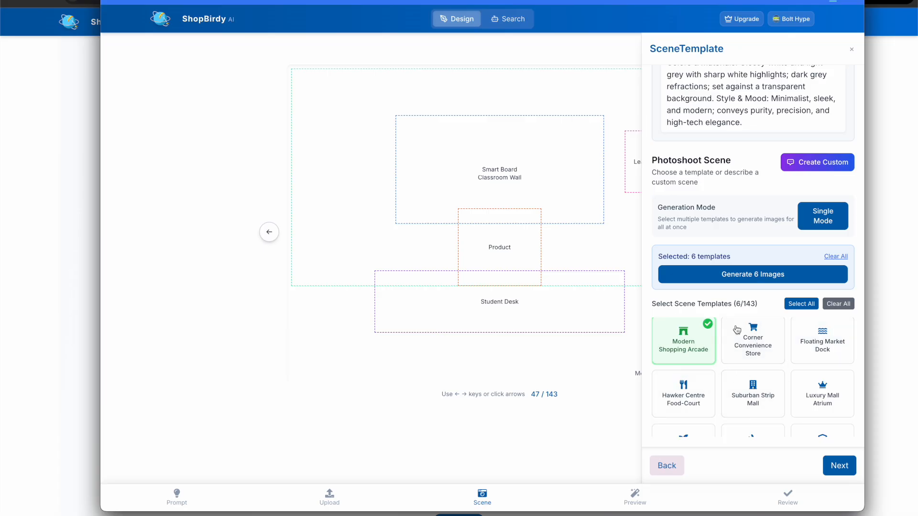
{"action": "scroll", "coordinate": [754, 365], "scroll_direction": "up", "scroll_amount": 1}
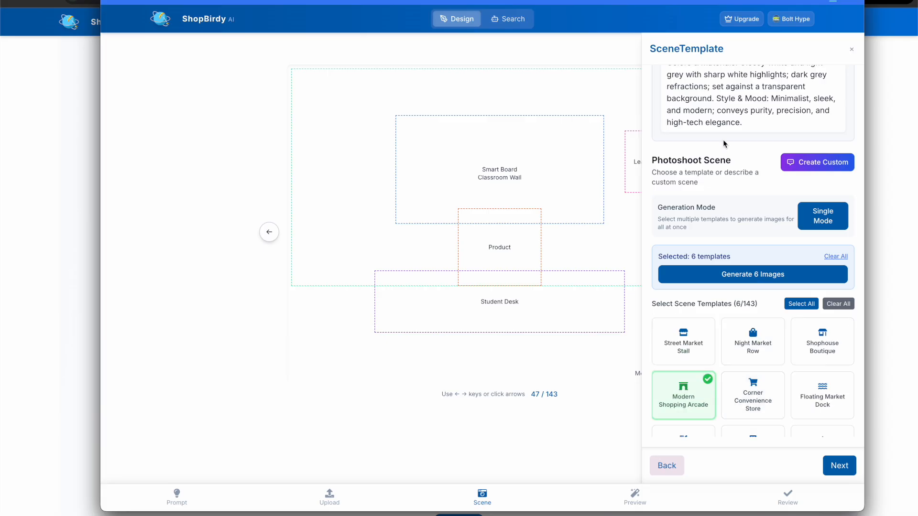
{"action": "left_click", "coordinate": [794, 163]}
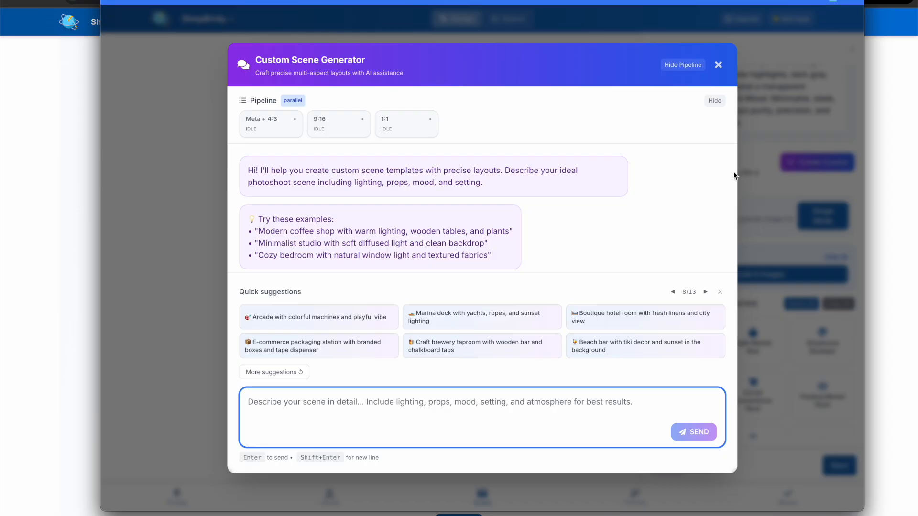
{"action": "left_click", "coordinate": [718, 65]}
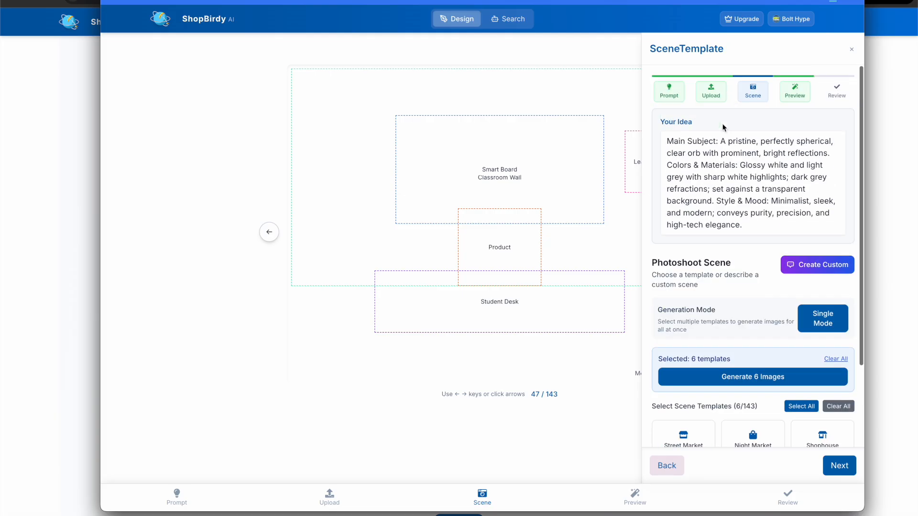
- Copy the product description and launch the Custom Scene Generator from the Prompt step
{"action": "triple_click", "coordinate": [711, 173]}
{"action": "key", "text": "ctrl+c"}
{"action": "left_click", "coordinate": [669, 92]}
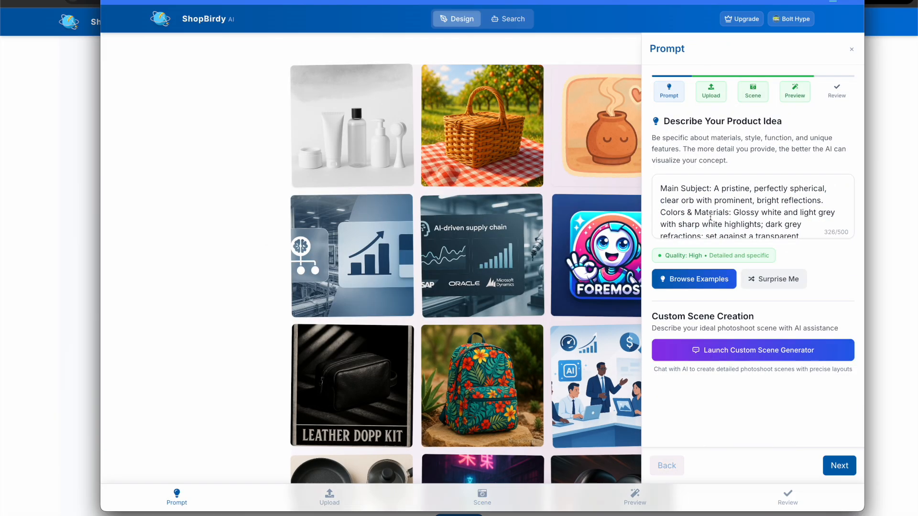
{"action": "left_click", "coordinate": [722, 350]}
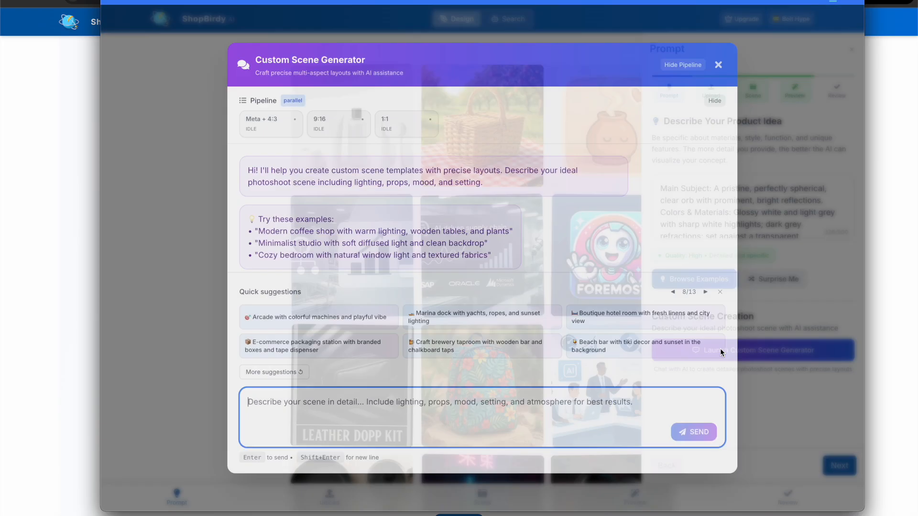
- Try to generate a custom scene by sending "Build a scene for this product below:" with the pasted product description, then close the generator
{"action": "key", "text": "ctrl+v"}
{"action": "type", "text": "build a"}
{"action": "key", "text": "BackSpace"}
{"action": "key", "text": "BackSpace"}
{"action": "key", "text": "BackSpace"}
{"action": "key", "text": "BackSpace"}
{"action": "key", "text": "BackSpace"}
{"action": "key", "text": "BackSpace"}
{"action": "key", "text": "BackSpace"}
{"action": "key", "text": "Up"}
{"action": "key", "text": "Up"}
{"action": "key", "text": "Up"}
{"action": "key", "text": "shift+Return"}
{"action": "key", "text": "shift+Return"}
{"action": "key", "text": "Up"}
{"action": "key", "text": "Up"}
{"action": "type", "text": "Build a scene for this product below:"}
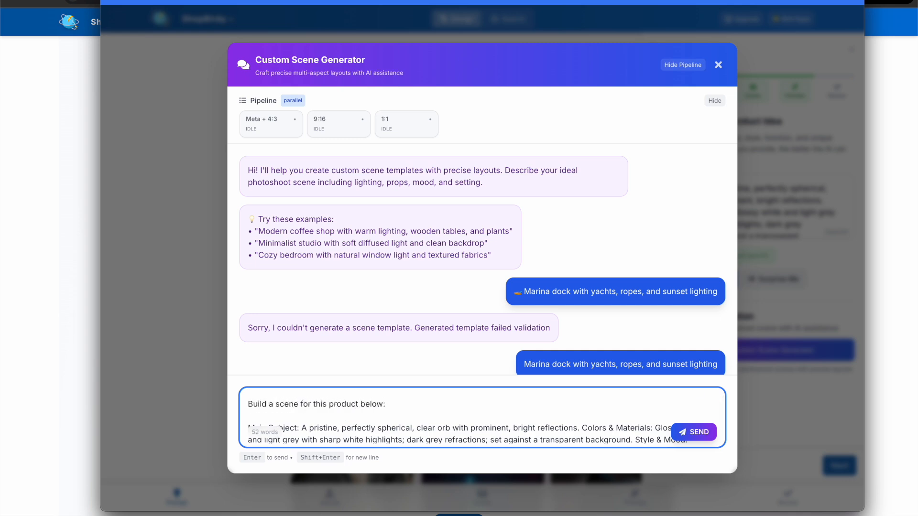
{"action": "key", "text": "Return"}
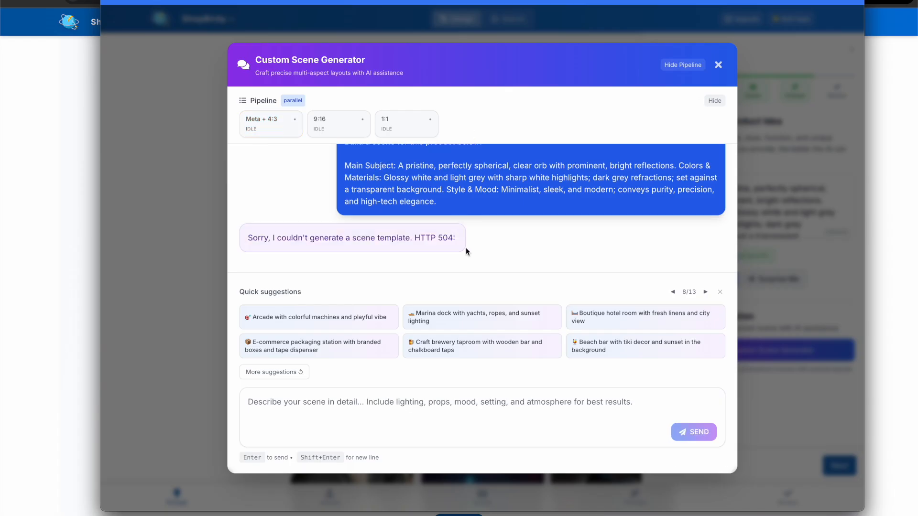
{"action": "left_click", "coordinate": [672, 292]}
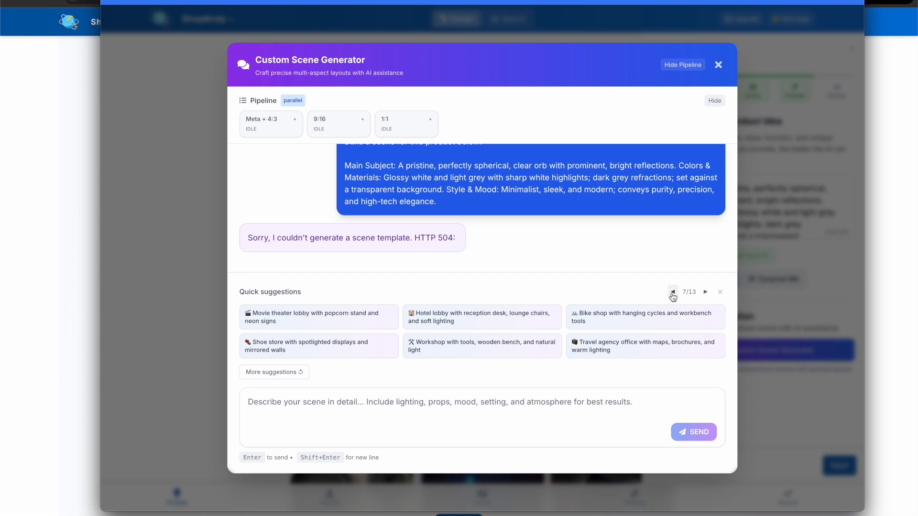
{"action": "left_click", "coordinate": [718, 66]}
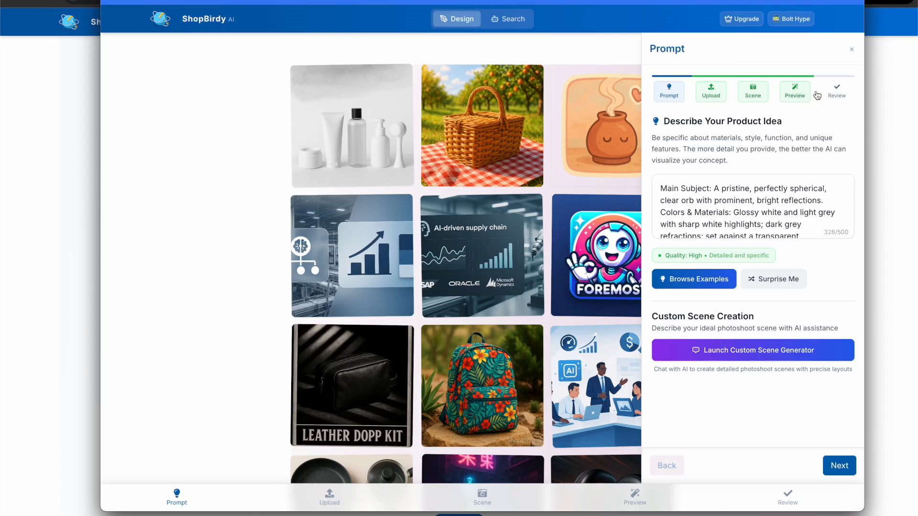
- Open the Review step and browse the gallery of batch-generated sphere images
{"action": "left_click", "coordinate": [837, 92]}
{"action": "scroll", "coordinate": [663, 269], "scroll_direction": "down", "scroll_amount": 5}
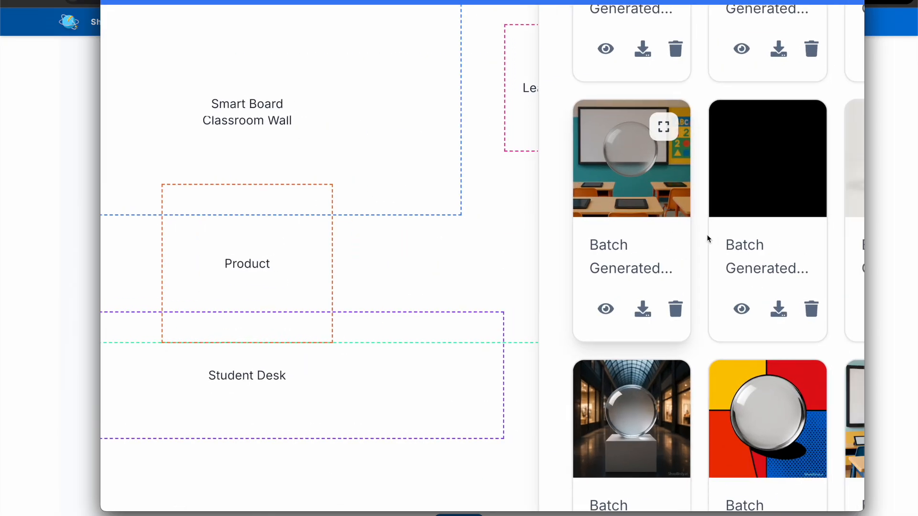
{"action": "scroll", "coordinate": [841, 273], "scroll_direction": "up", "scroll_amount": 5}
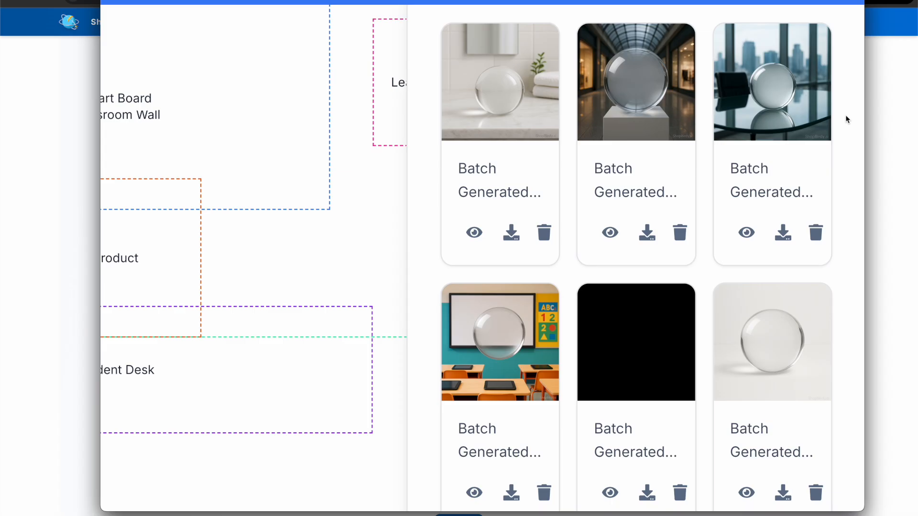
{"action": "scroll", "coordinate": [847, 119], "scroll_direction": "down", "scroll_amount": 10}
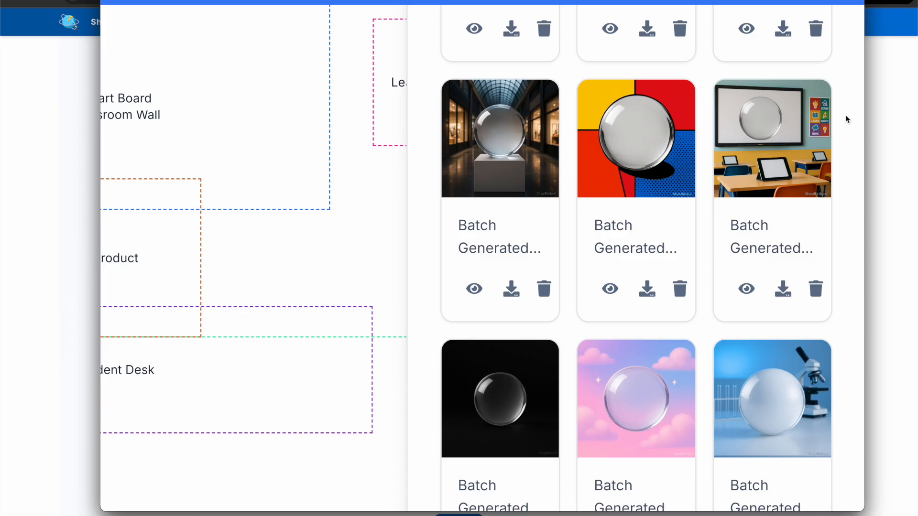
{"action": "scroll", "coordinate": [845, 117], "scroll_direction": "up", "scroll_amount": 5}
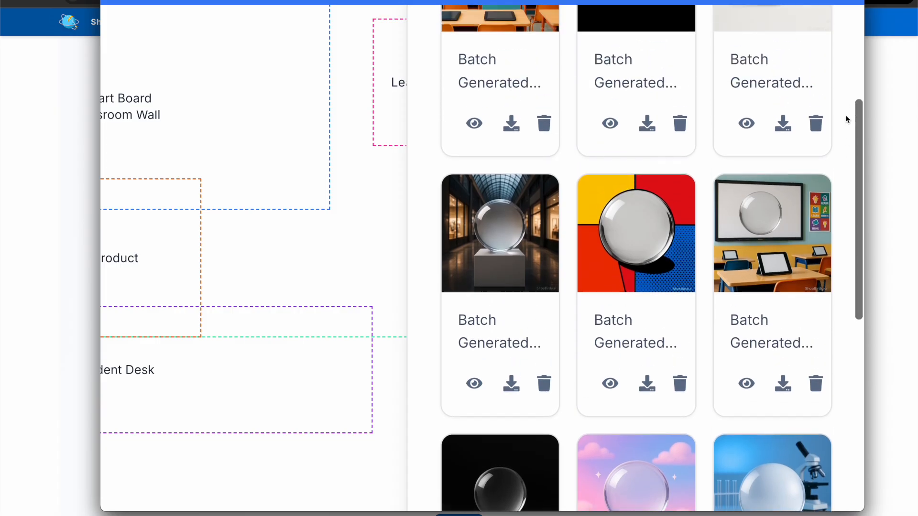
{"action": "scroll", "coordinate": [845, 117], "scroll_direction": "down", "scroll_amount": 3}
{"action": "scroll", "coordinate": [845, 119], "scroll_direction": "down", "scroll_amount": 5}
{"action": "scroll", "coordinate": [846, 119], "scroll_direction": "up", "scroll_amount": 3}
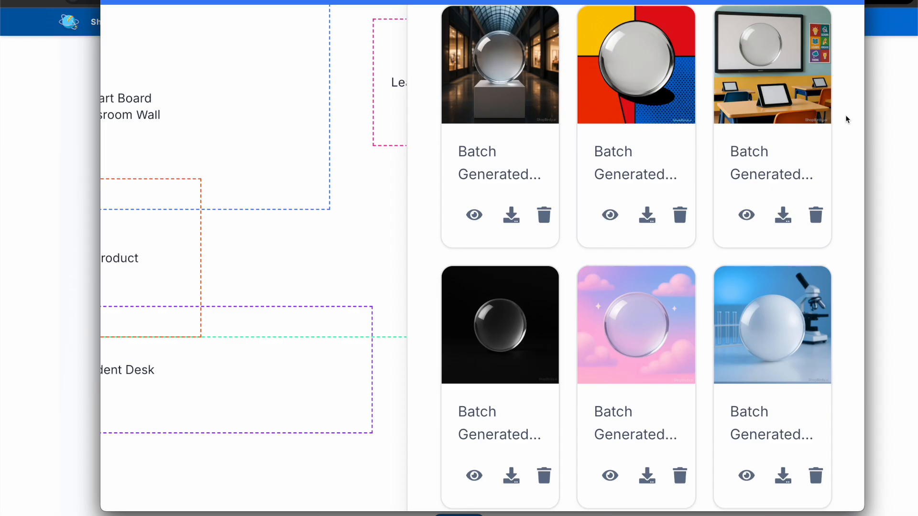
- Scroll through the saved renders gallery to compare the batch-generated sphere images
{"action": "scroll", "coordinate": [846, 119], "scroll_direction": "down", "scroll_amount": 10}
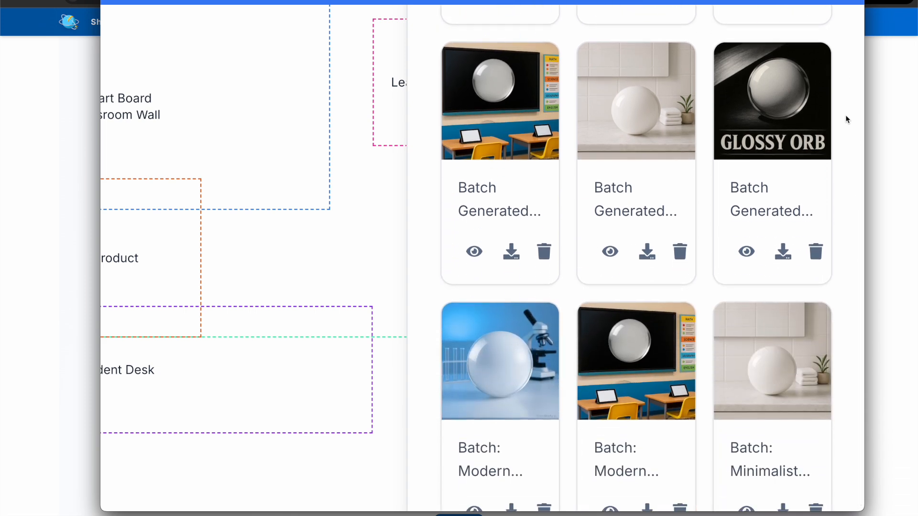
{"action": "scroll", "coordinate": [846, 119], "scroll_direction": "up", "scroll_amount": 6}
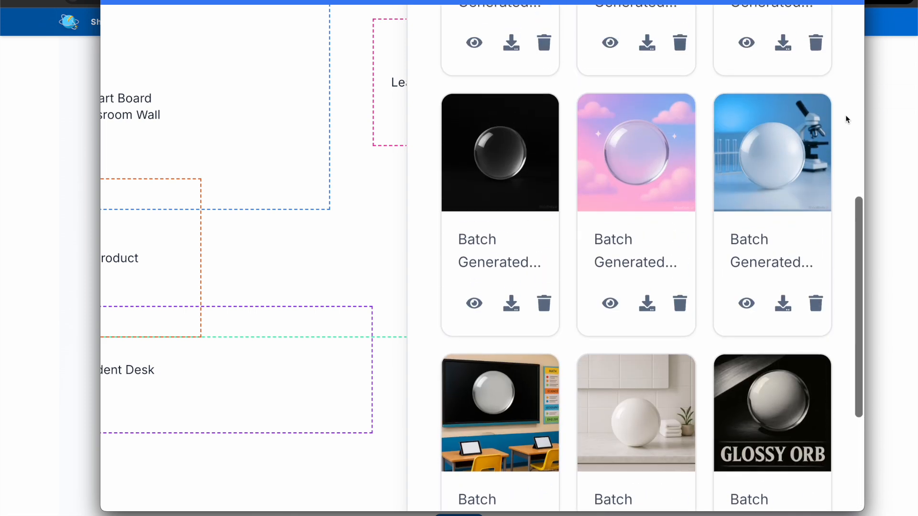
{"action": "scroll", "coordinate": [774, 160], "scroll_direction": "down", "scroll_amount": 7}
{"action": "scroll", "coordinate": [627, 318], "scroll_direction": "up", "scroll_amount": 9}
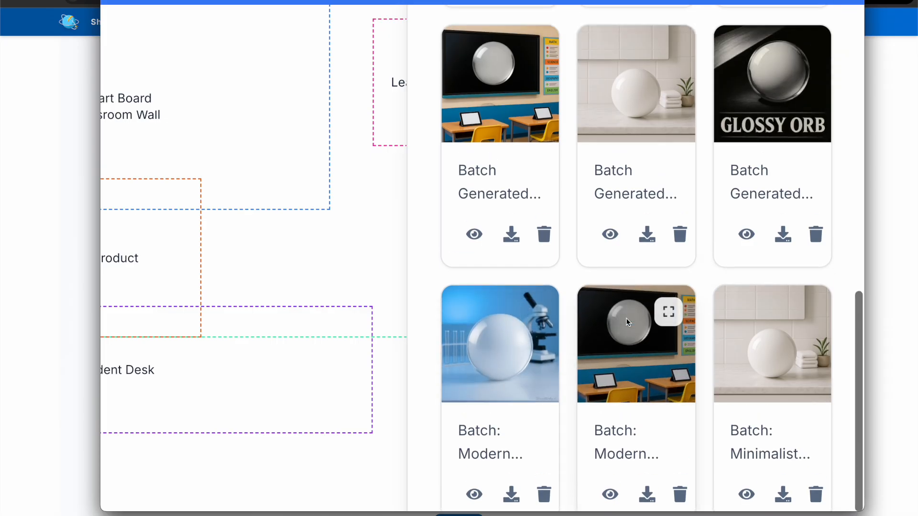
{"action": "scroll", "coordinate": [603, 276], "scroll_direction": "up", "scroll_amount": 5}
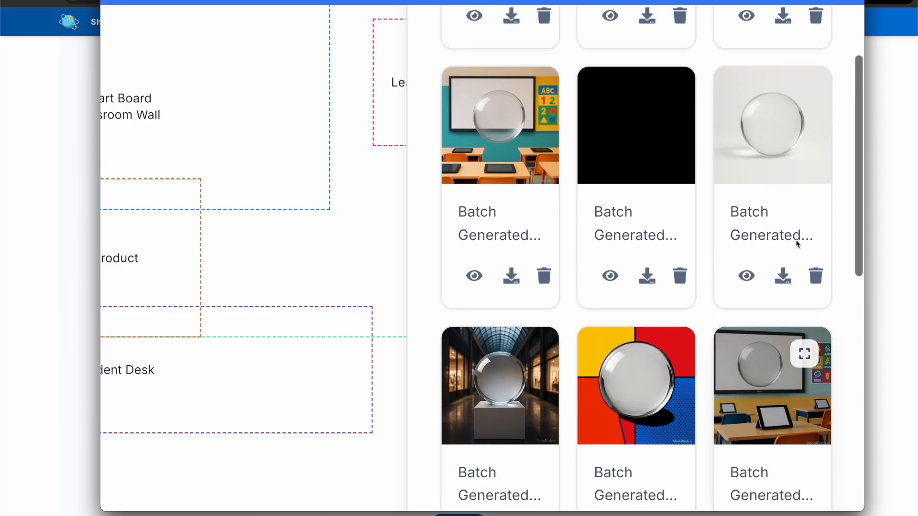
{"action": "scroll", "coordinate": [785, 193], "scroll_direction": "down", "scroll_amount": 5}
{"action": "scroll", "coordinate": [683, 260], "scroll_direction": "down", "scroll_amount": 10}
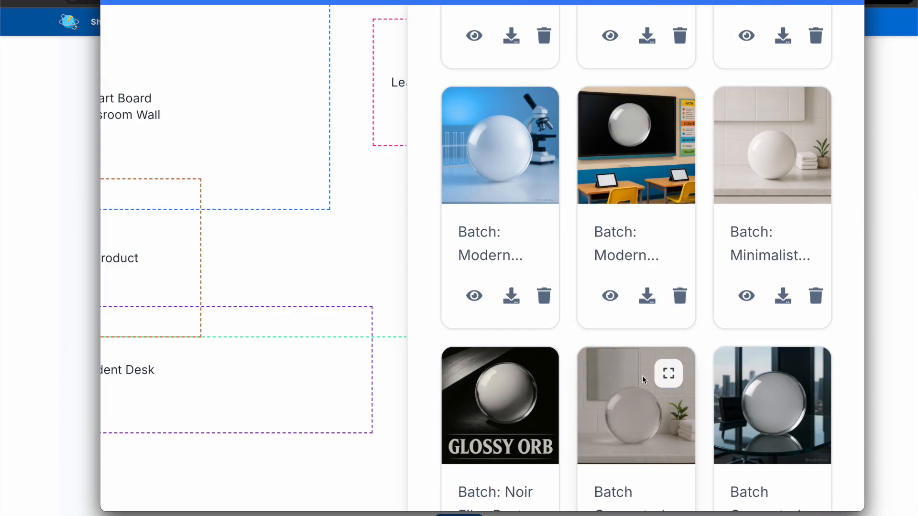
- Open the two Minimalist Spa Bathroom renders one after the other to read their full generation prompts
{"action": "left_click", "coordinate": [669, 372]}
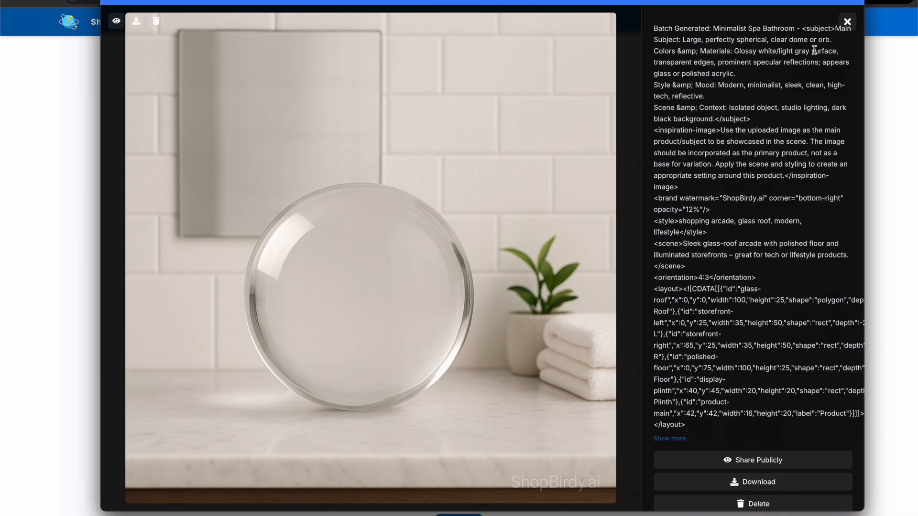
{"action": "left_click", "coordinate": [847, 22]}
{"action": "left_click", "coordinate": [835, 177]}
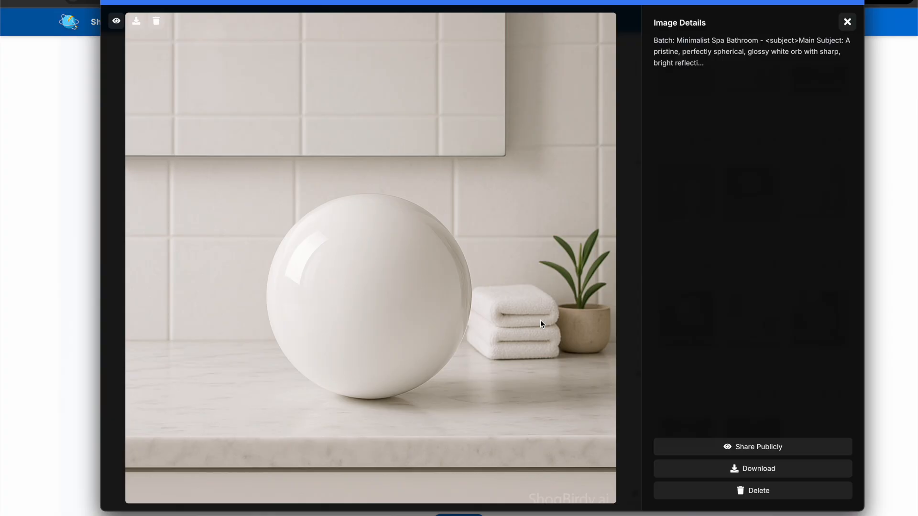
{"action": "left_click", "coordinate": [847, 22]}
{"action": "scroll", "coordinate": [734, 287], "scroll_direction": "up", "scroll_amount": 3}
{"action": "left_click", "coordinate": [769, 189]}
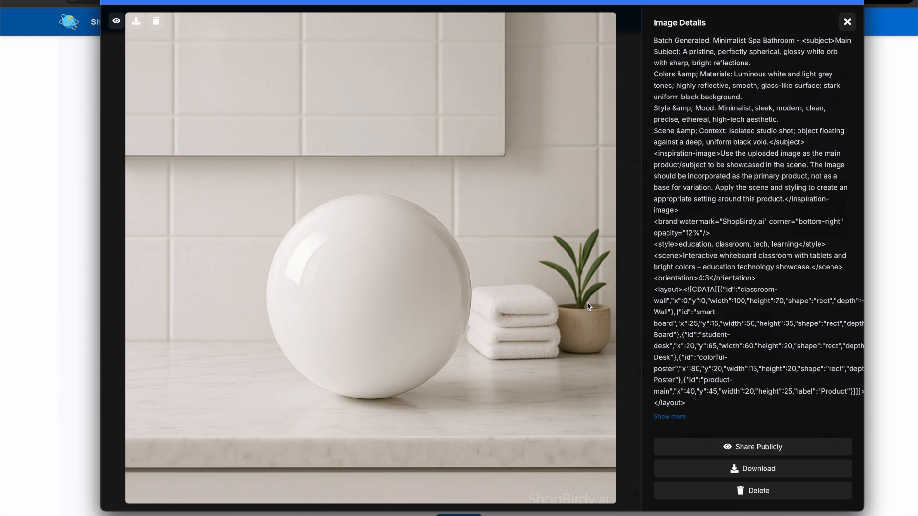
{"action": "left_click", "coordinate": [846, 23]}
- Open the Pastel Cloud Dreamscape render to inspect its image details and prompt
{"action": "scroll", "coordinate": [770, 255], "scroll_direction": "up", "scroll_amount": 3}
{"action": "left_click", "coordinate": [771, 255]}
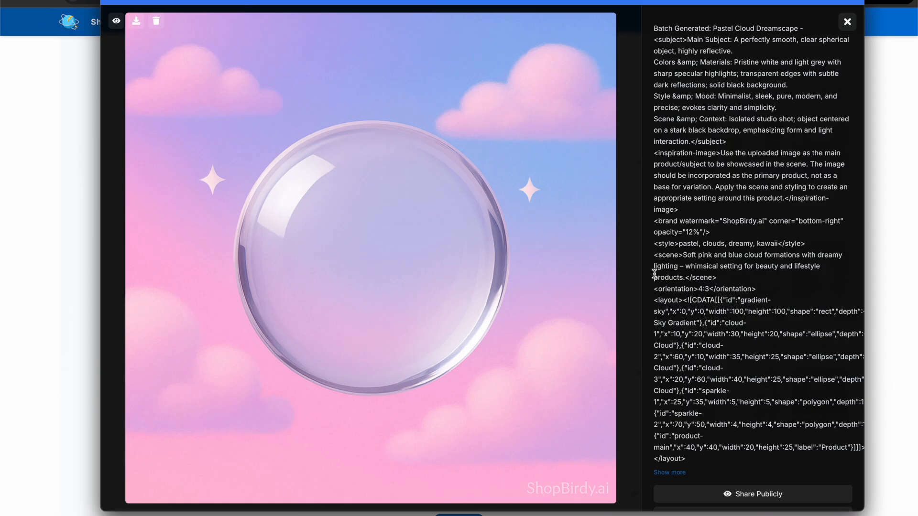
{"action": "left_click", "coordinate": [848, 21]}
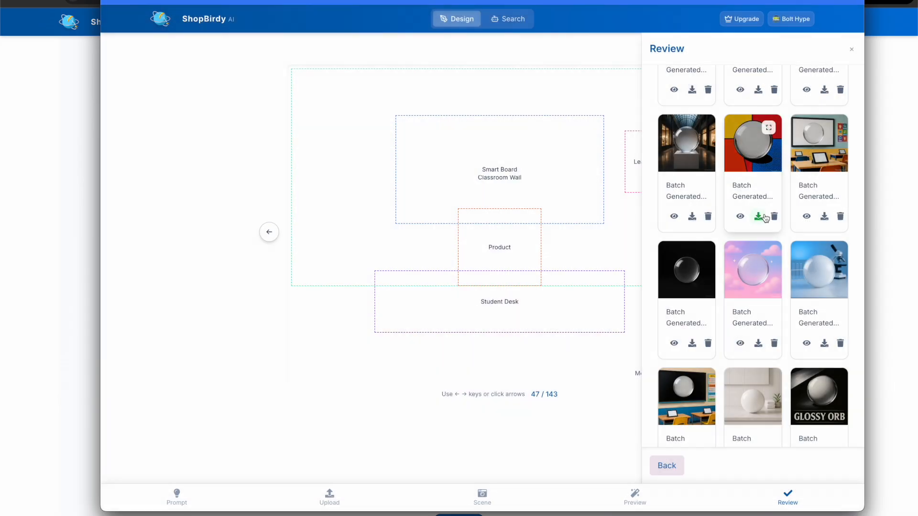
- Open the black-background Minimalist Studio render to inspect its image details and prompt
{"action": "scroll", "coordinate": [766, 219], "scroll_direction": "up", "scroll_amount": 5}
{"action": "scroll", "coordinate": [768, 278], "scroll_direction": "up", "scroll_amount": 2}
{"action": "scroll", "coordinate": [767, 277], "scroll_direction": "down", "scroll_amount": 5}
{"action": "left_click", "coordinate": [704, 264]}
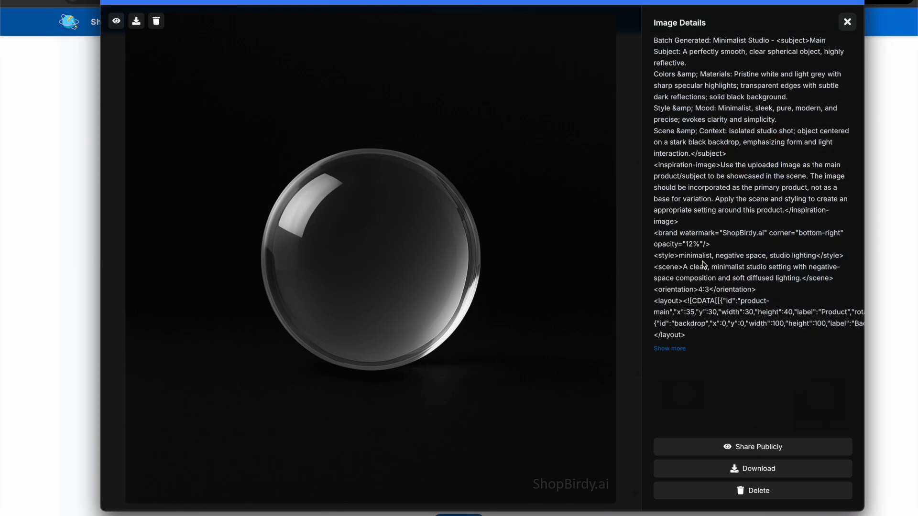
{"action": "left_click", "coordinate": [848, 22]}
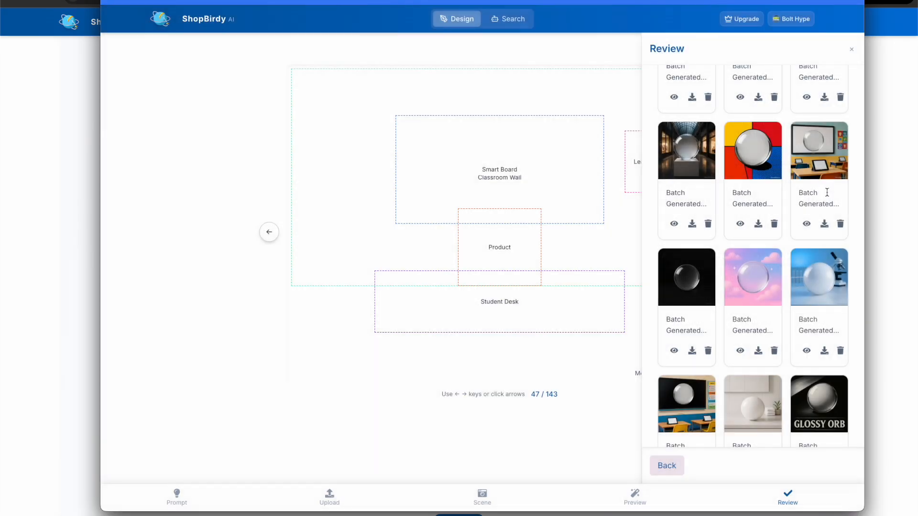
- Open the Modern Medical Laboratory render to inspect its image details and prompt
{"action": "scroll", "coordinate": [762, 348], "scroll_direction": "up", "scroll_amount": 1}
{"action": "left_click", "coordinate": [836, 296]}
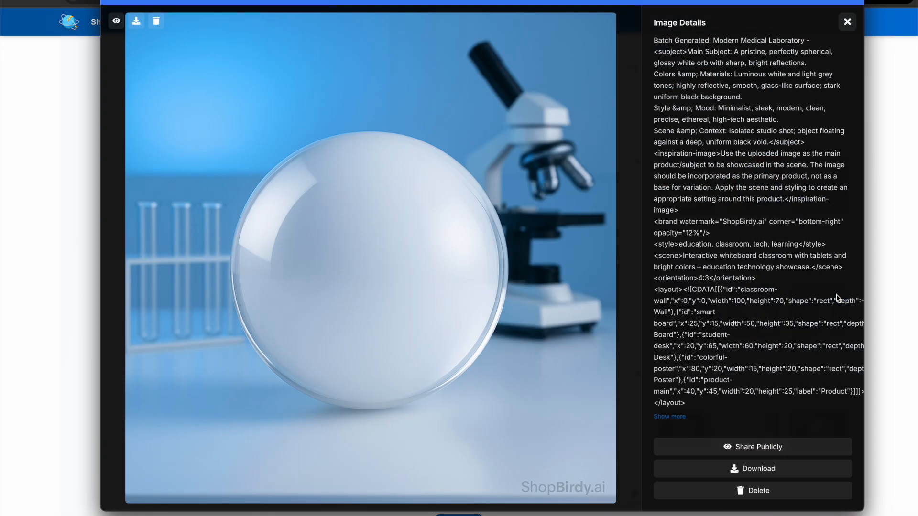
{"action": "left_click", "coordinate": [847, 21]}
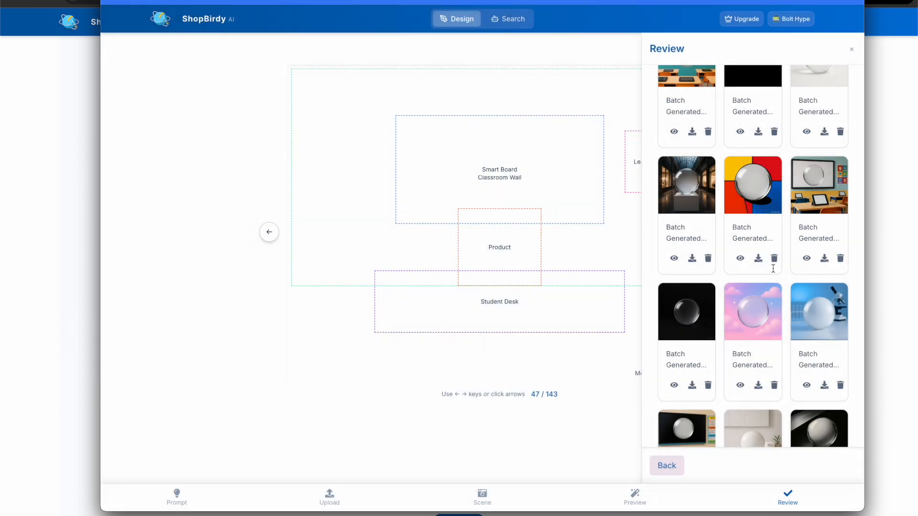
- Scroll up and down the Review panel's saved renders to survey all generated scenes
{"action": "scroll", "coordinate": [775, 272], "scroll_direction": "up", "scroll_amount": 1}
{"action": "scroll", "coordinate": [774, 272], "scroll_direction": "down", "scroll_amount": 3}
{"action": "scroll", "coordinate": [774, 272], "scroll_direction": "up", "scroll_amount": 10}
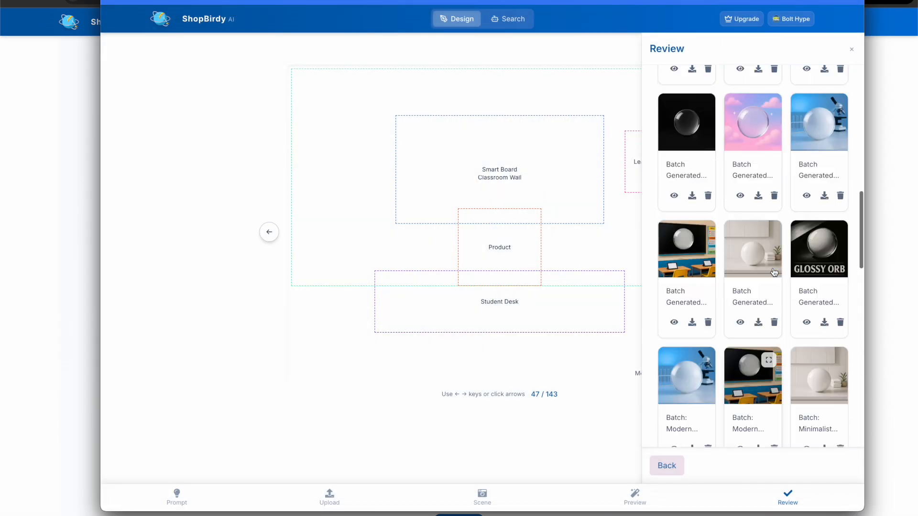
{"action": "scroll", "coordinate": [775, 272], "scroll_direction": "up", "scroll_amount": 10}
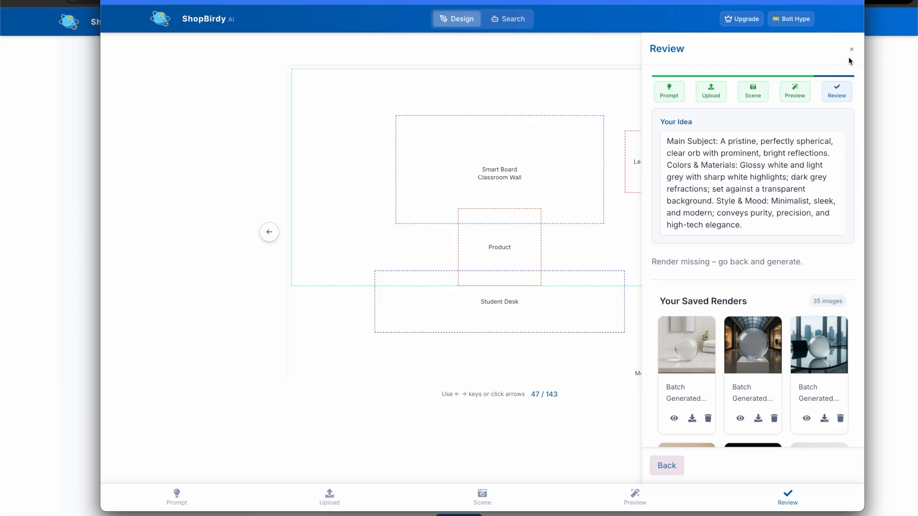
{"action": "scroll", "coordinate": [779, 236], "scroll_direction": "down", "scroll_amount": 6}
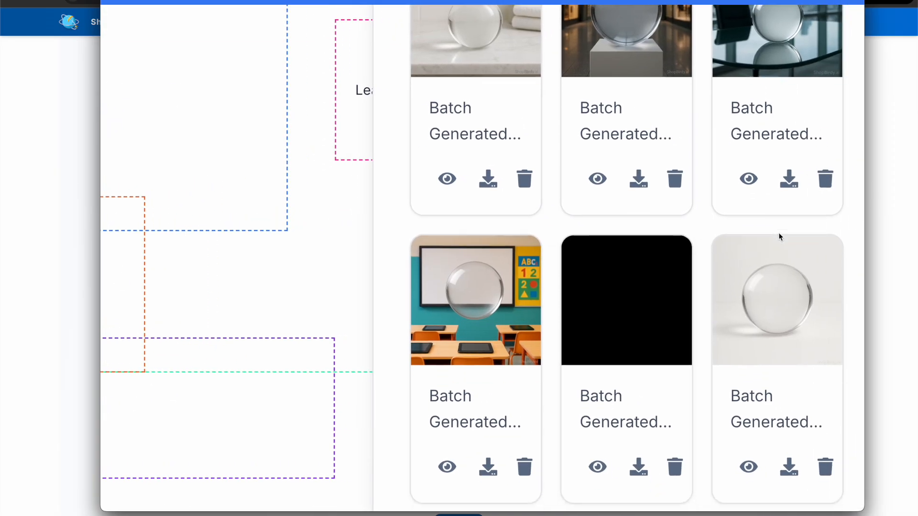
{"action": "scroll", "coordinate": [845, 228], "scroll_direction": "up", "scroll_amount": 1}
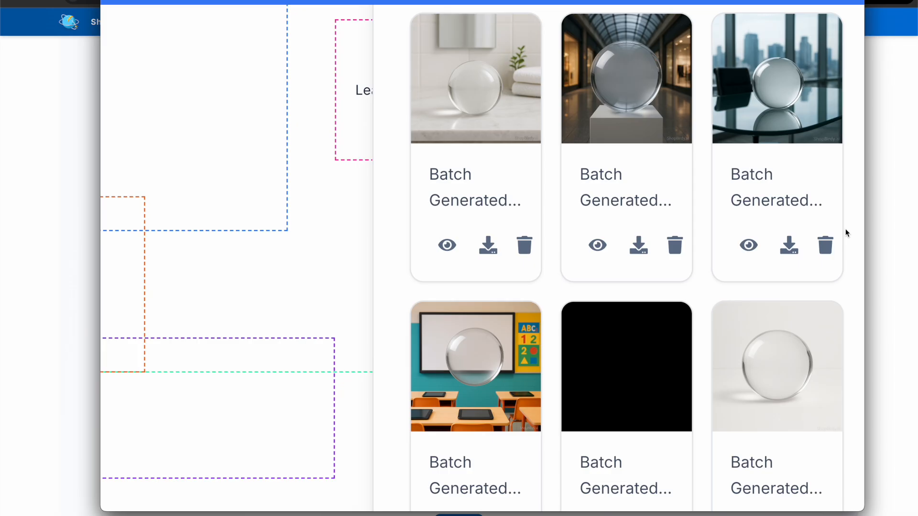
{"action": "scroll", "coordinate": [846, 233], "scroll_direction": "down", "scroll_amount": 5}
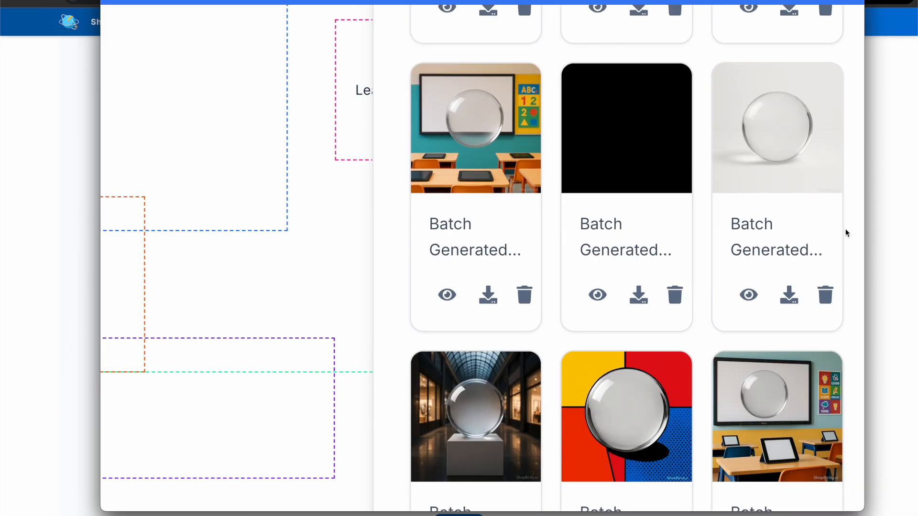
{"action": "scroll", "coordinate": [845, 233], "scroll_direction": "down", "scroll_amount": 2}
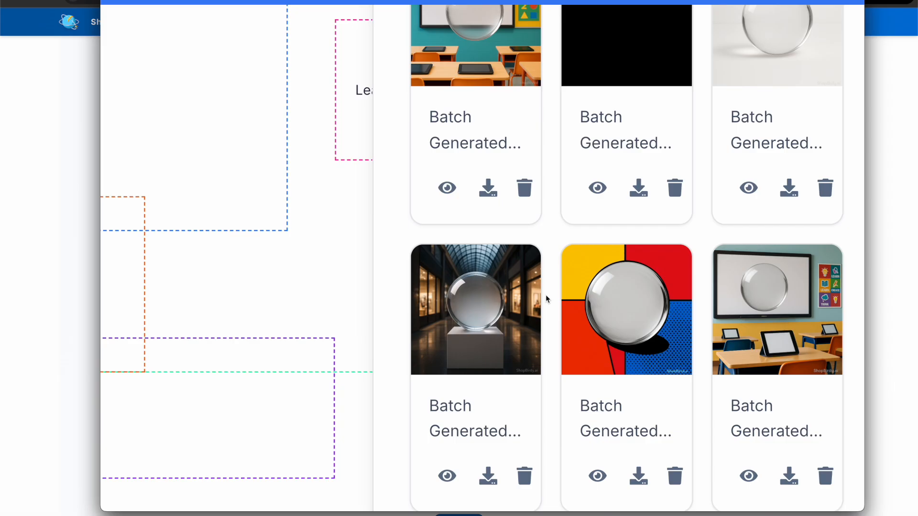
{"action": "scroll", "coordinate": [774, 302], "scroll_direction": "down", "scroll_amount": 2}
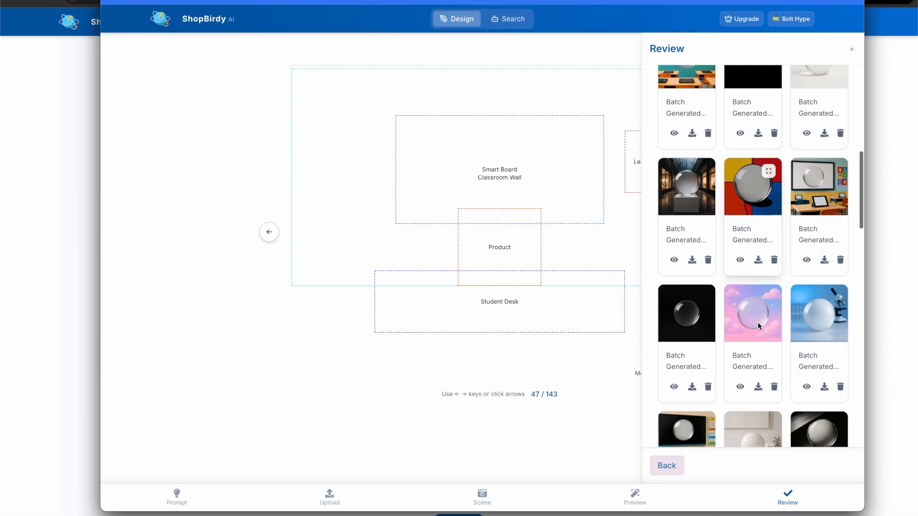
{"action": "scroll", "coordinate": [760, 325], "scroll_direction": "up", "scroll_amount": 10}
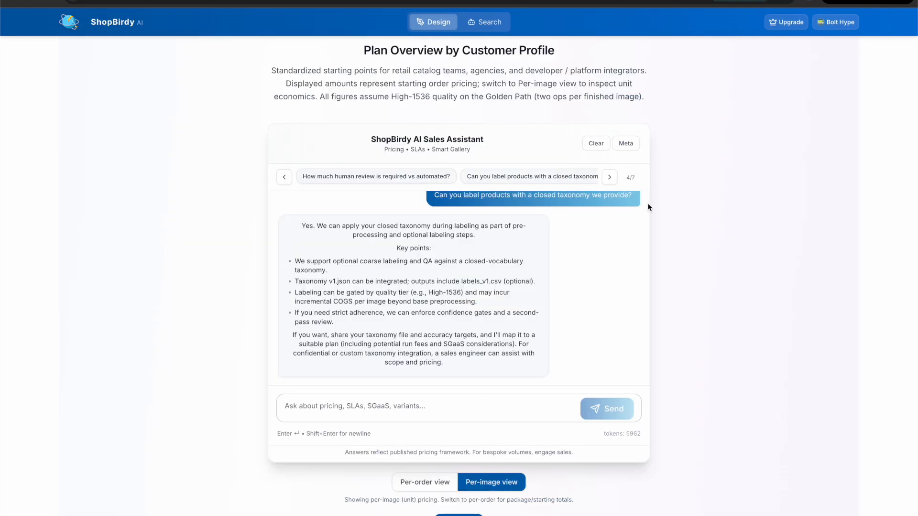
- Browse the per-image pricing plans on the ShopBirdy pricing page, then switch back to the design window
{"action": "scroll", "coordinate": [652, 277], "scroll_direction": "down", "scroll_amount": 8}
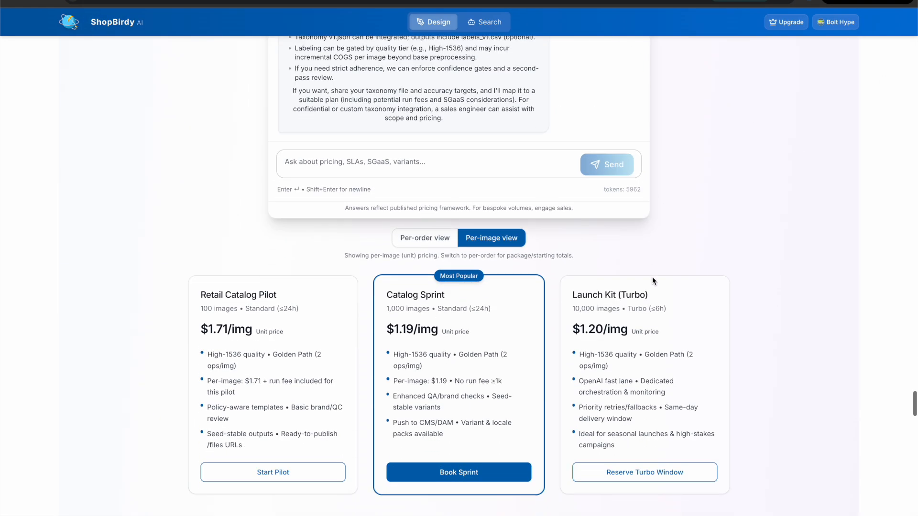
{"action": "scroll", "coordinate": [711, 230], "scroll_direction": "down", "scroll_amount": 2}
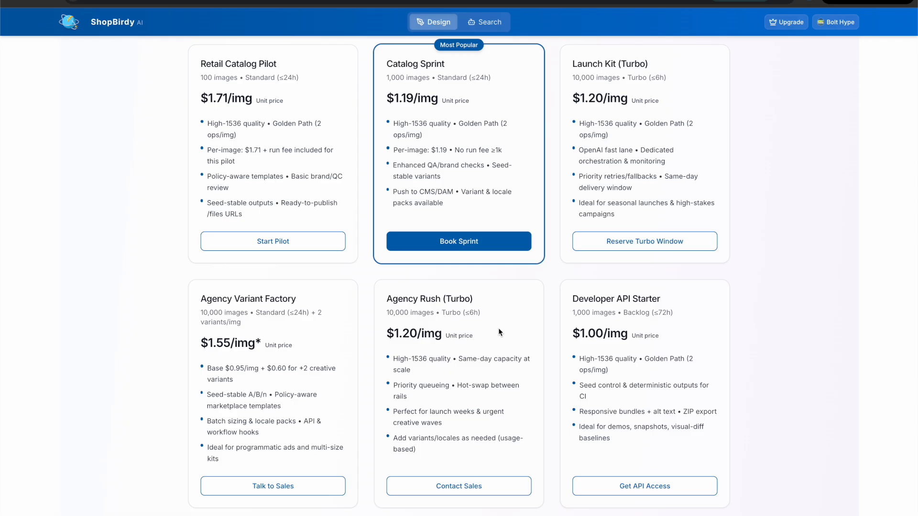
{"action": "key", "text": "super+Tab"}
- Scroll the Review panel back to the idea description and Your Saved Renders section
{"action": "scroll", "coordinate": [760, 213], "scroll_direction": "down", "scroll_amount": 1}
{"action": "scroll", "coordinate": [760, 213], "scroll_direction": "down", "scroll_amount": 2}
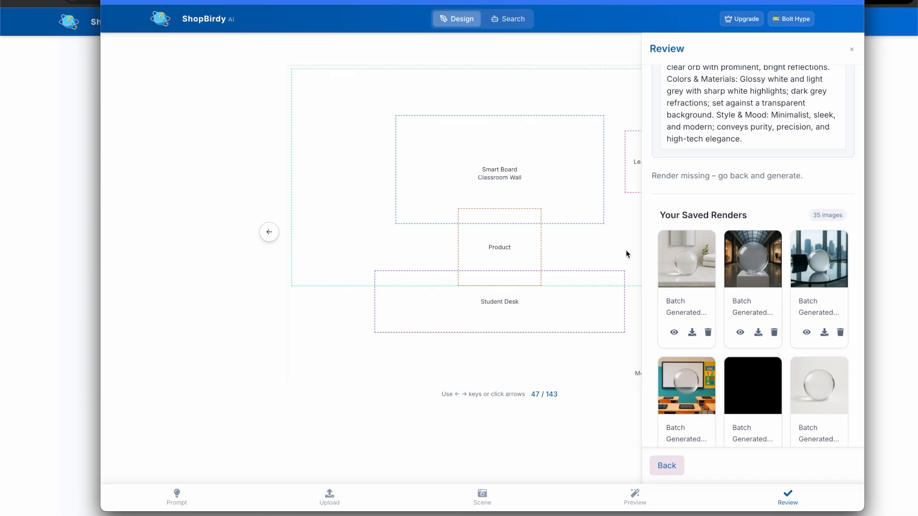
{"action": "scroll", "coordinate": [740, 161], "scroll_direction": "up", "scroll_amount": 3}
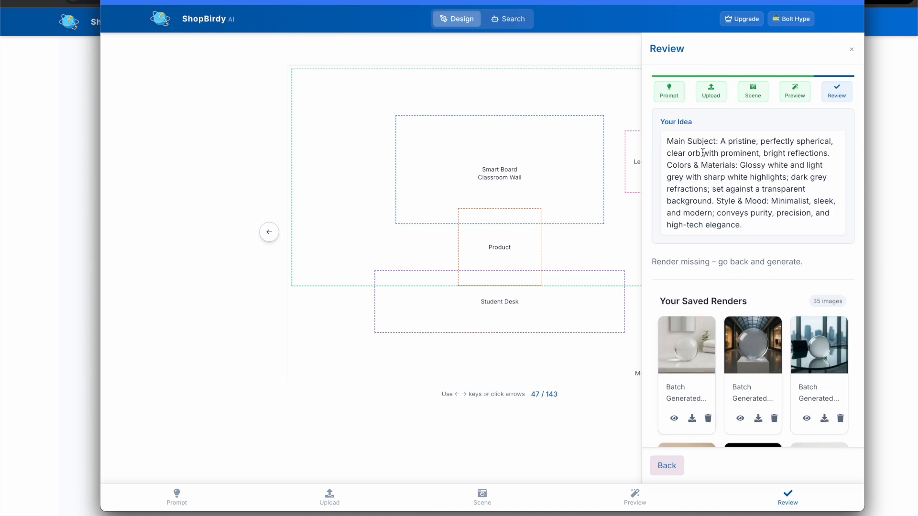